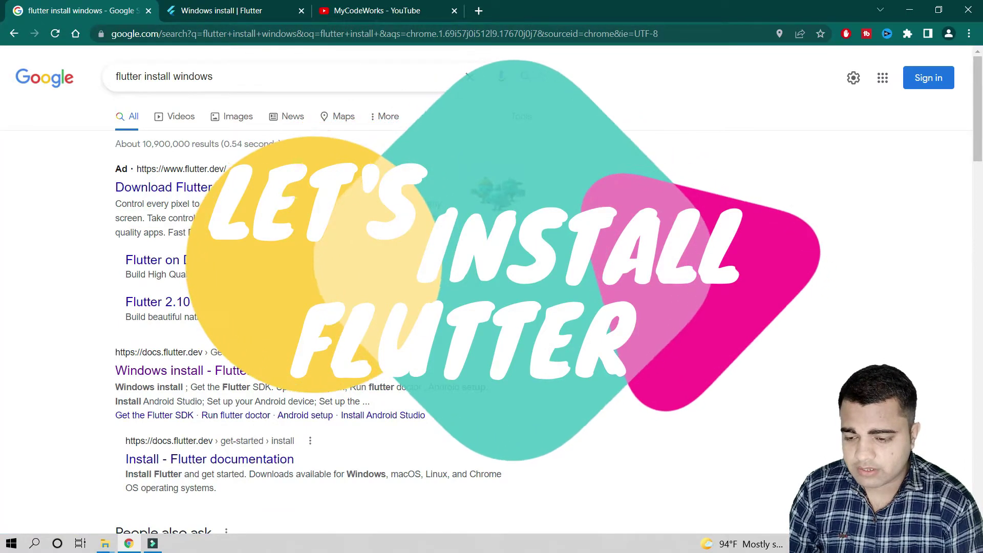
Step: Go to the Flutter Windows install documentation and review its System requirements section, highlighting the heading
{"action": "scroll", "coordinate": [226, 338], "scroll_direction": "down", "scroll_amount": 4}
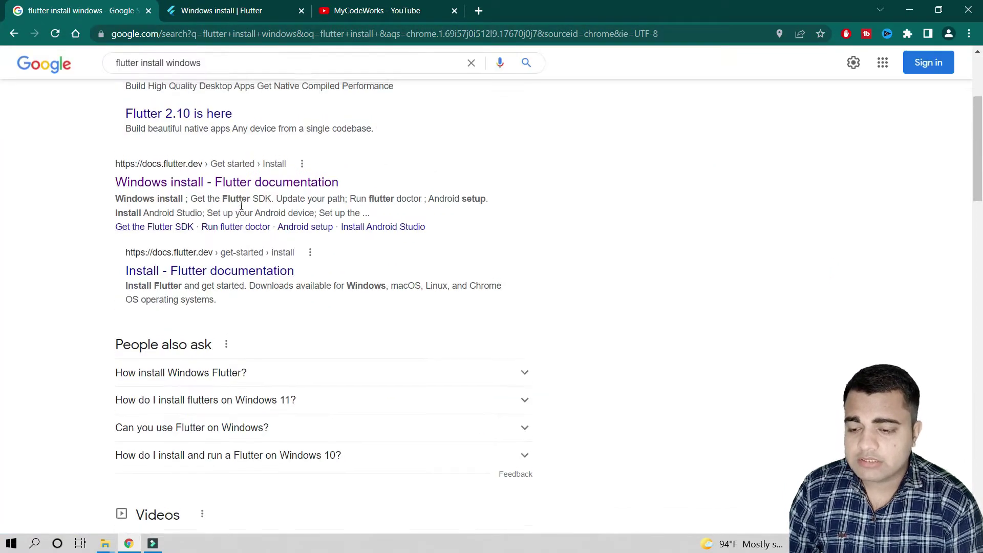
{"action": "scroll", "coordinate": [200, 210], "scroll_direction": "up", "scroll_amount": 1}
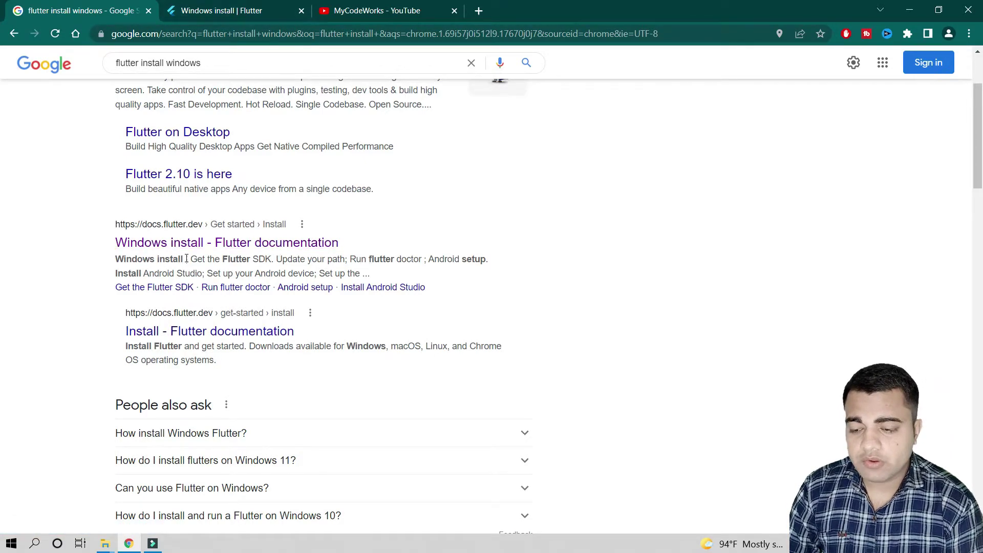
{"action": "left_click", "coordinate": [233, 10]}
{"action": "scroll", "coordinate": [312, 218], "scroll_direction": "down", "scroll_amount": 3}
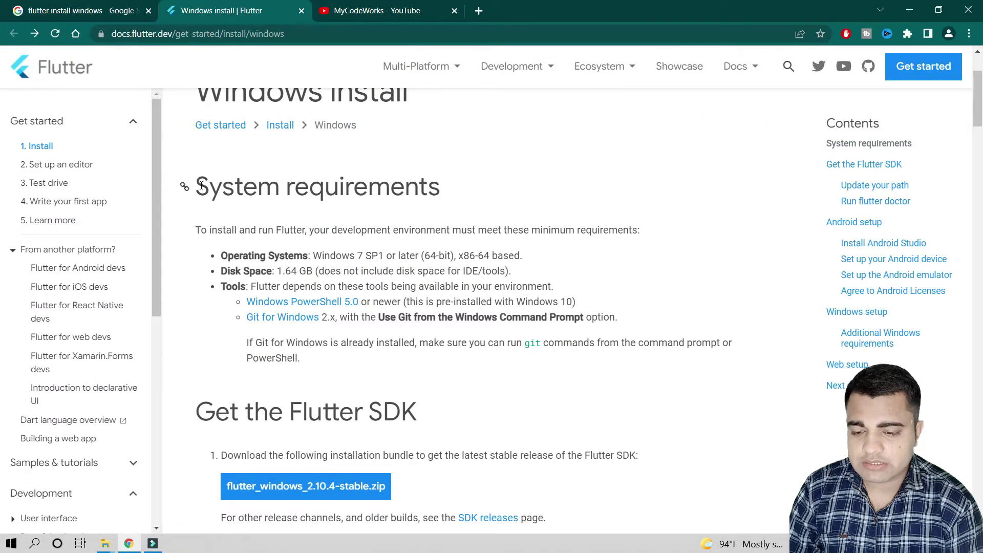
{"action": "left_click_drag", "start_coordinate": [201, 186], "coordinate": [442, 191]}
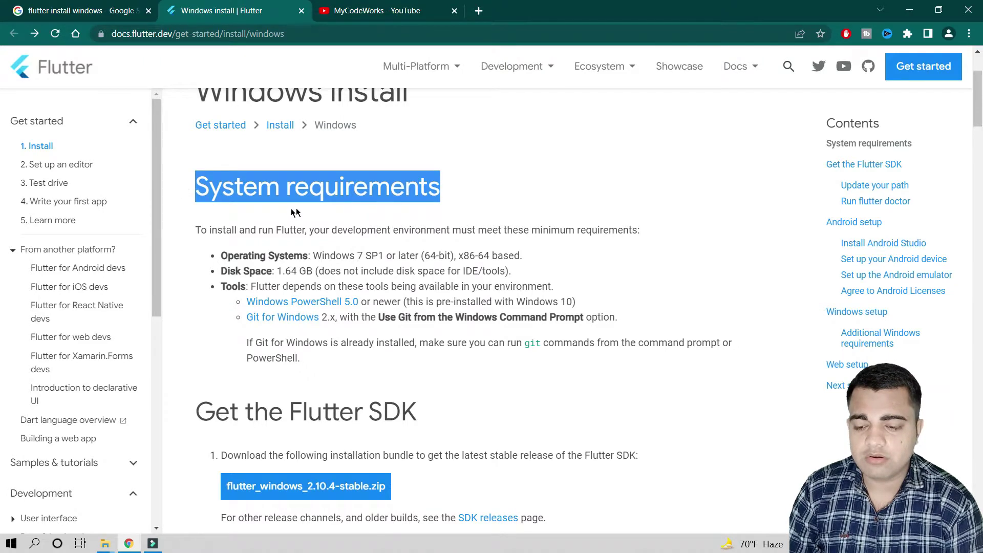
{"action": "scroll", "coordinate": [387, 257], "scroll_direction": "down", "scroll_amount": 1}
{"action": "scroll", "coordinate": [388, 231], "scroll_direction": "down", "scroll_amount": 2}
{"action": "scroll", "coordinate": [388, 207], "scroll_direction": "up", "scroll_amount": 2}
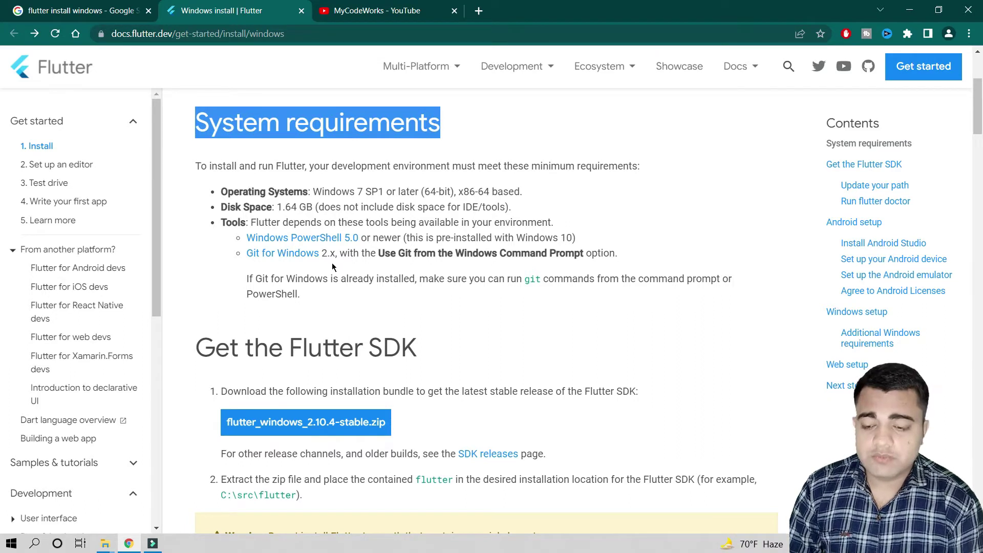
Step: Open the Git for Windows link from the tool requirements in a separate tab, view the download page, and close it
{"action": "middle_click", "coordinate": [284, 254]}
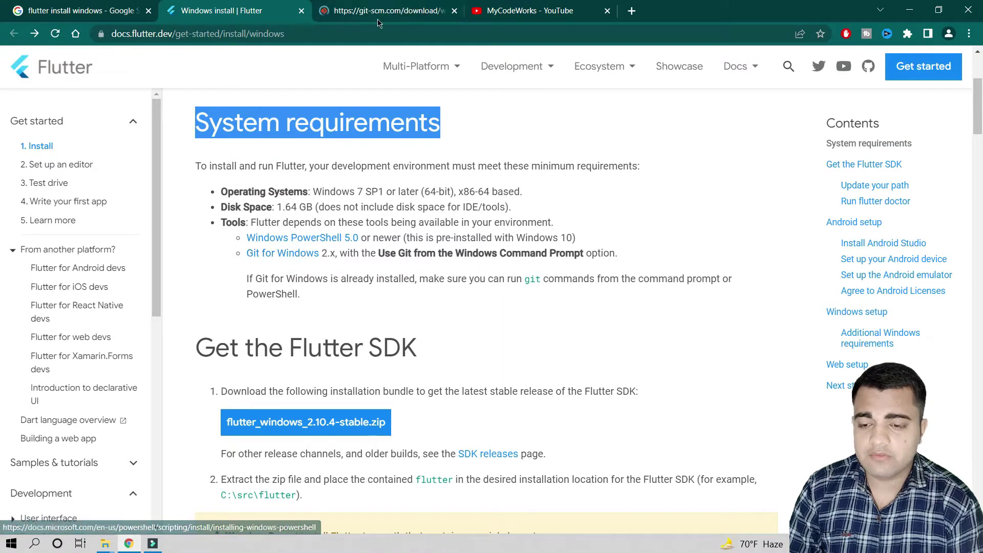
{"action": "key", "text": "ctrl+Tab"}
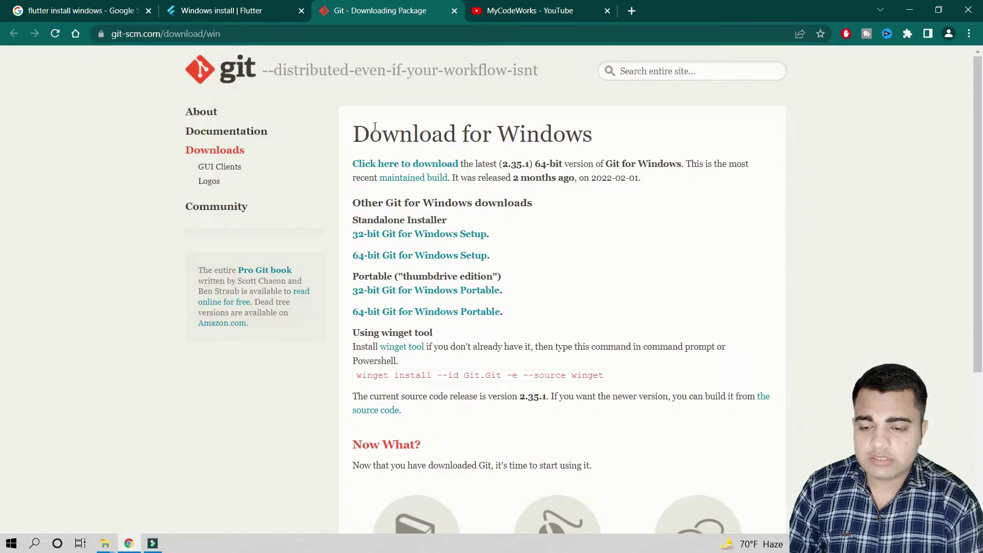
{"action": "left_click", "coordinate": [454, 12]}
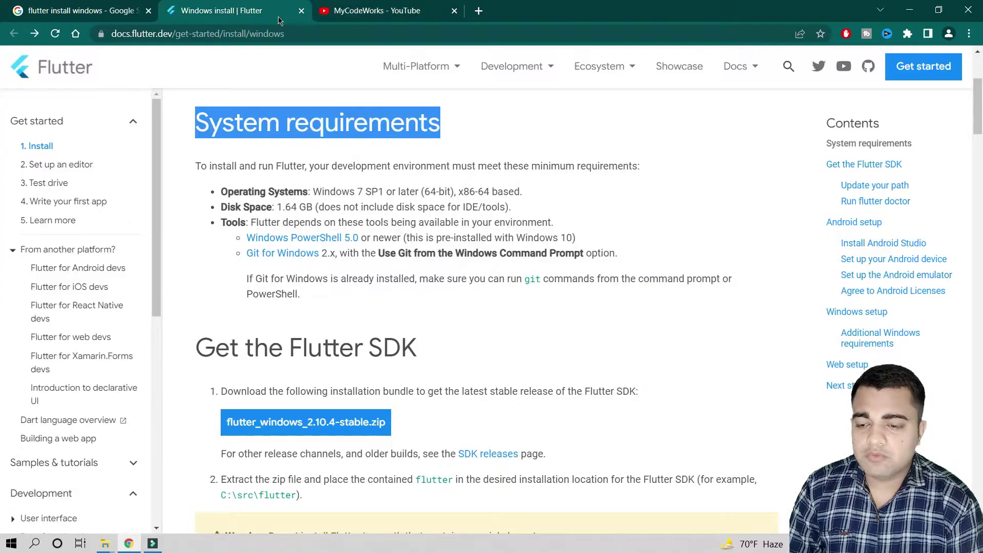
Step: View the MyCodeWorks YouTube channel page and return to the Flutter Windows install page
{"action": "left_click", "coordinate": [427, 304]}
{"action": "left_click", "coordinate": [389, 10]}
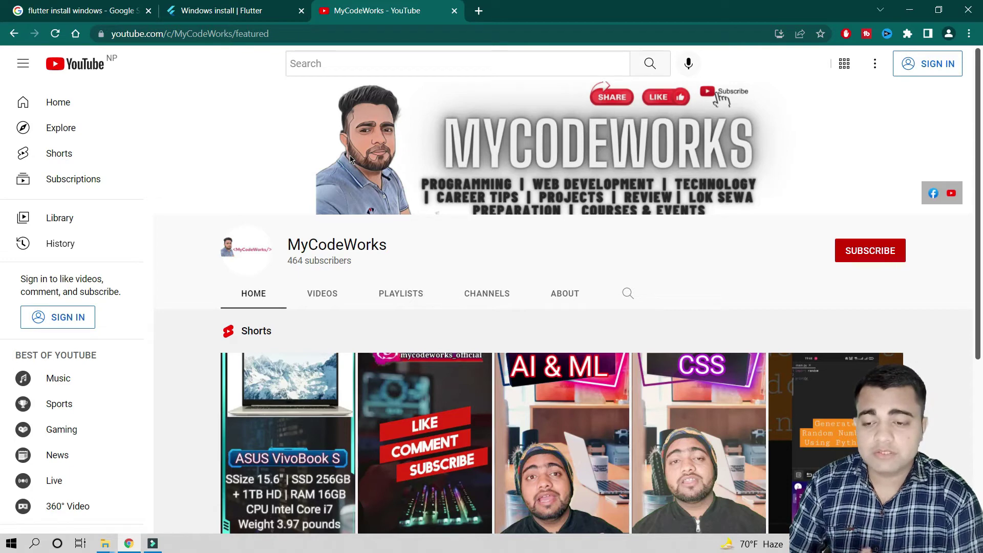
{"action": "left_click", "coordinate": [249, 14]}
Step: Review the Get the Flutter SDK section with the flutter_windows_2.10.4-stable.zip download
{"action": "scroll", "coordinate": [308, 150], "scroll_direction": "down", "scroll_amount": 4}
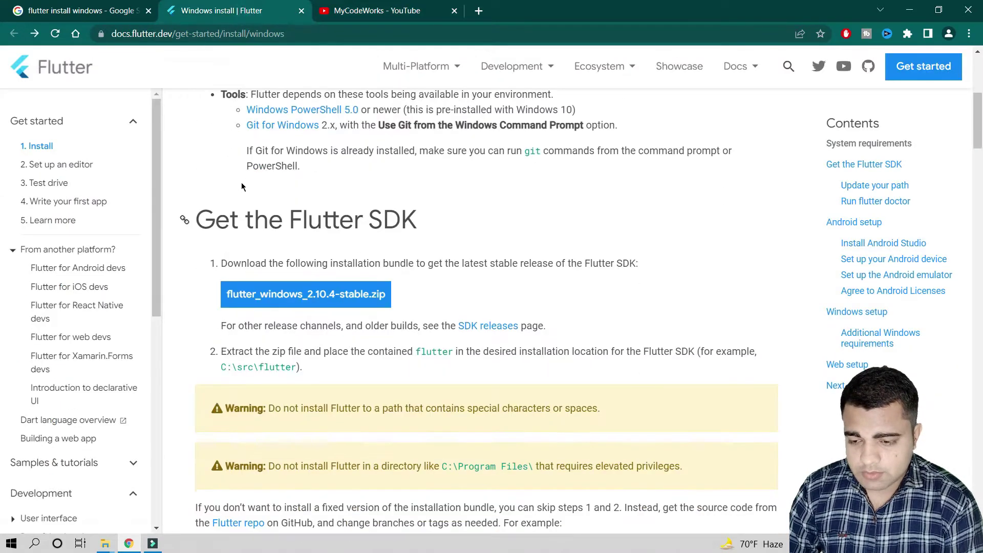
{"action": "scroll", "coordinate": [456, 174], "scroll_direction": "down", "scroll_amount": 1}
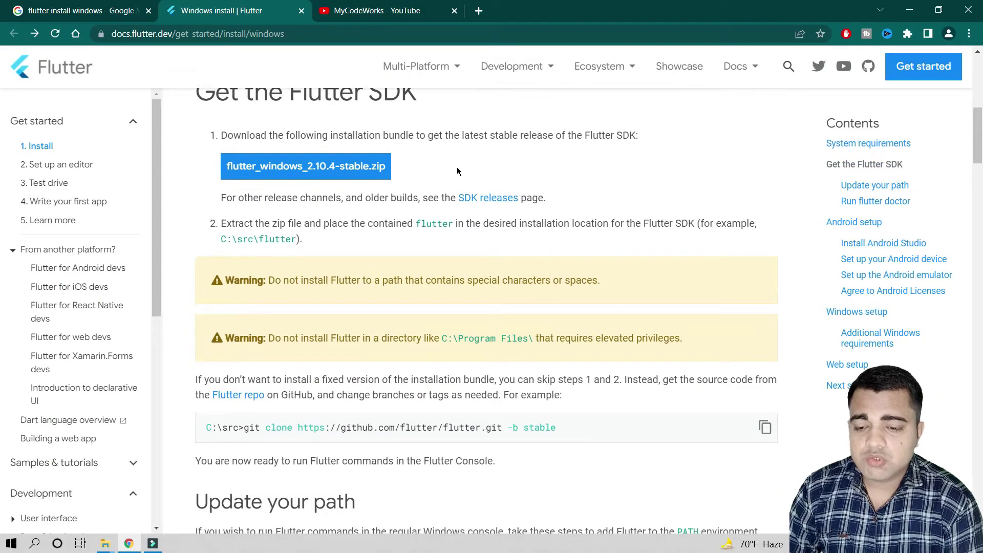
{"action": "scroll", "coordinate": [450, 171], "scroll_direction": "up", "scroll_amount": 1}
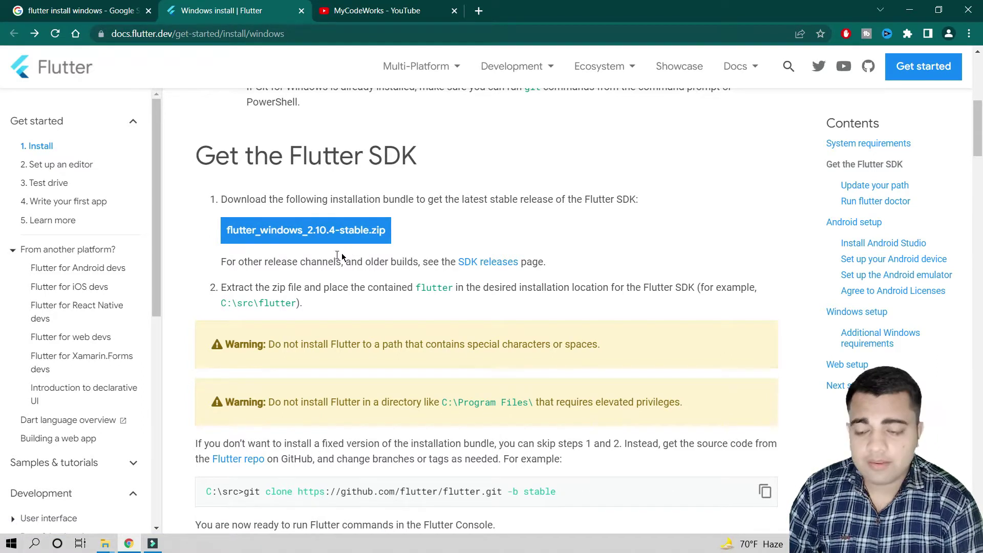
Step: Switch to File Explorer, locate the flutter_windows_2.10.3-stable archive on Software (E:), and return to the SDK instructions in Chrome
{"action": "left_click", "coordinate": [105, 545]}
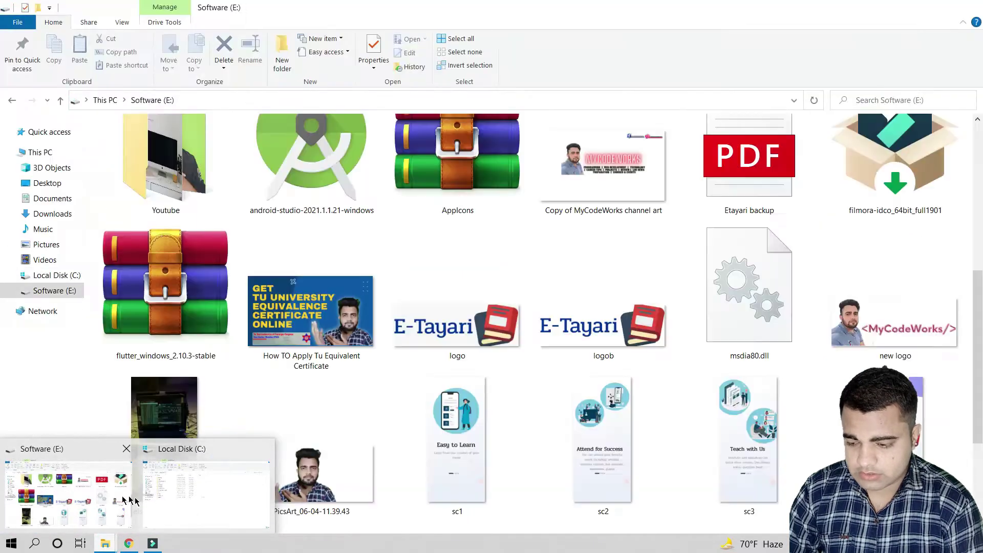
{"action": "left_click", "coordinate": [82, 499]}
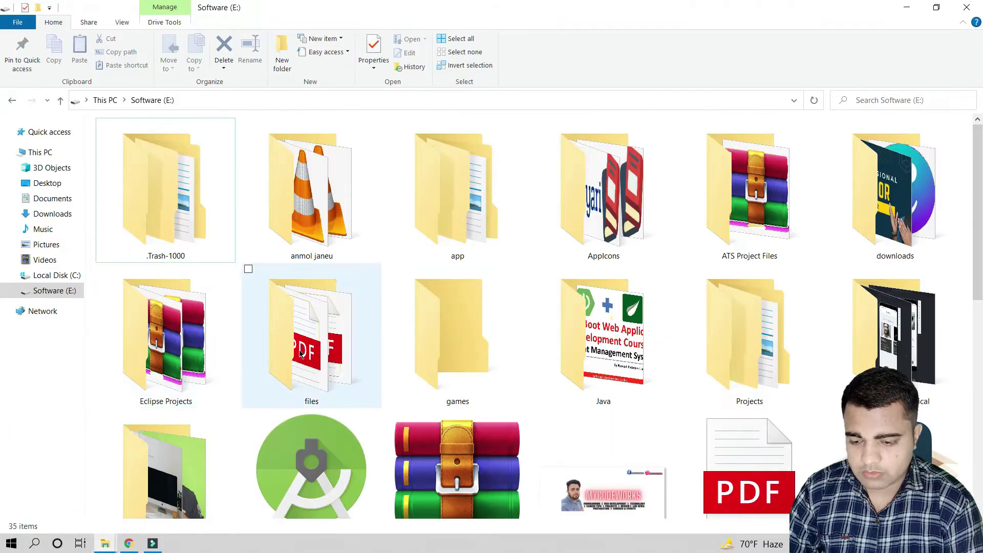
{"action": "scroll", "coordinate": [314, 358], "scroll_direction": "down", "scroll_amount": 5}
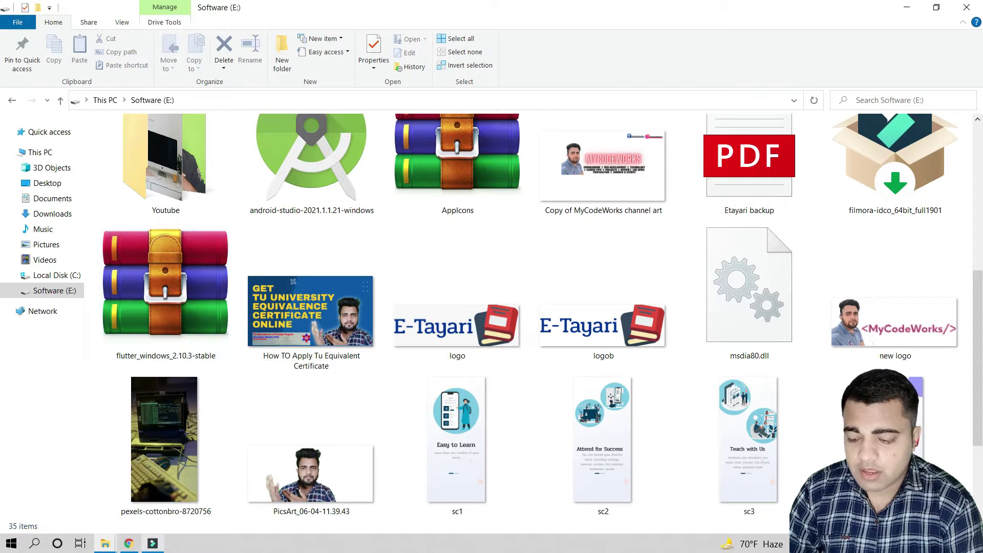
{"action": "left_click", "coordinate": [128, 543]}
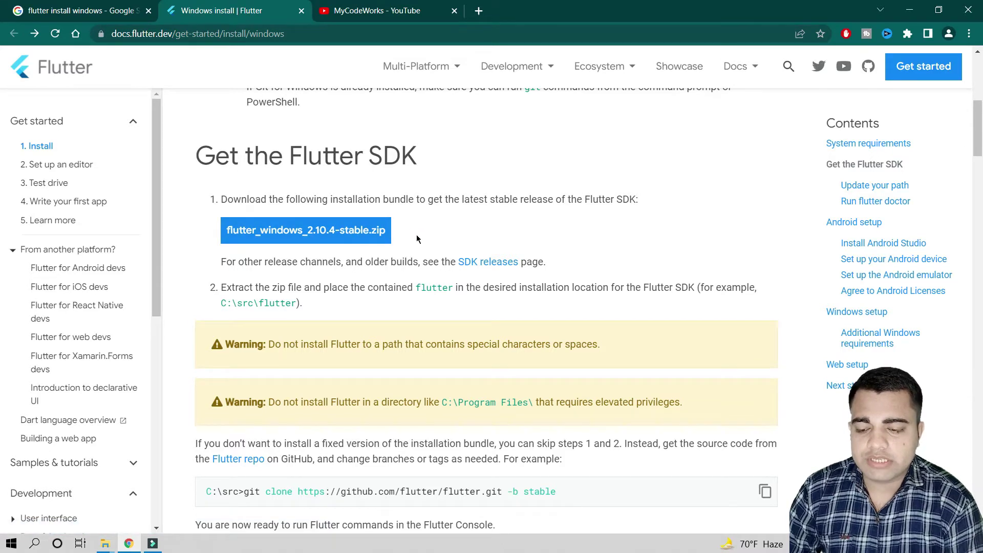
{"action": "scroll", "coordinate": [367, 253], "scroll_direction": "down", "scroll_amount": 1}
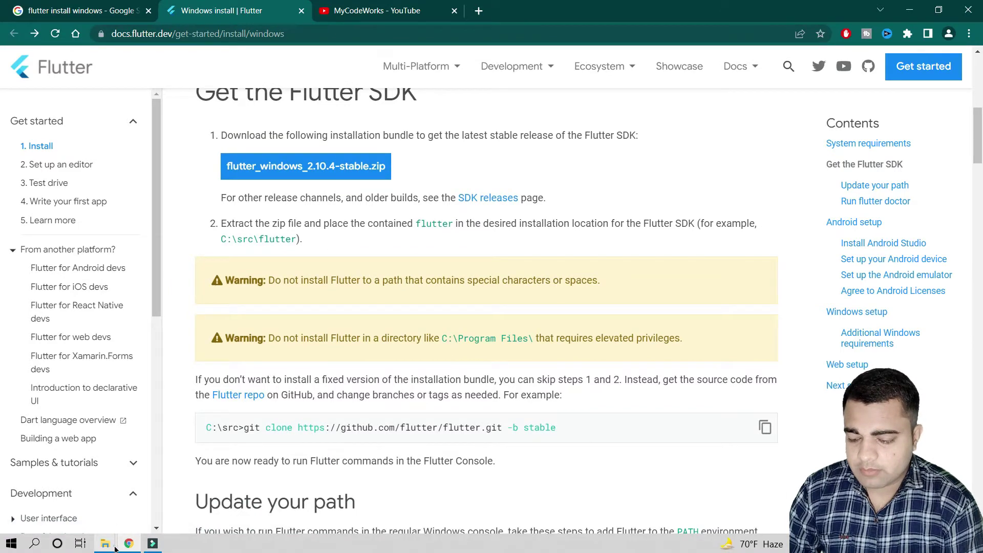
Step: Check the Flutter archive on Software (E:) in File Explorer again and switch back to Chrome
{"action": "mouse_move", "coordinate": [107, 543]}
{"action": "left_click", "coordinate": [51, 499]}
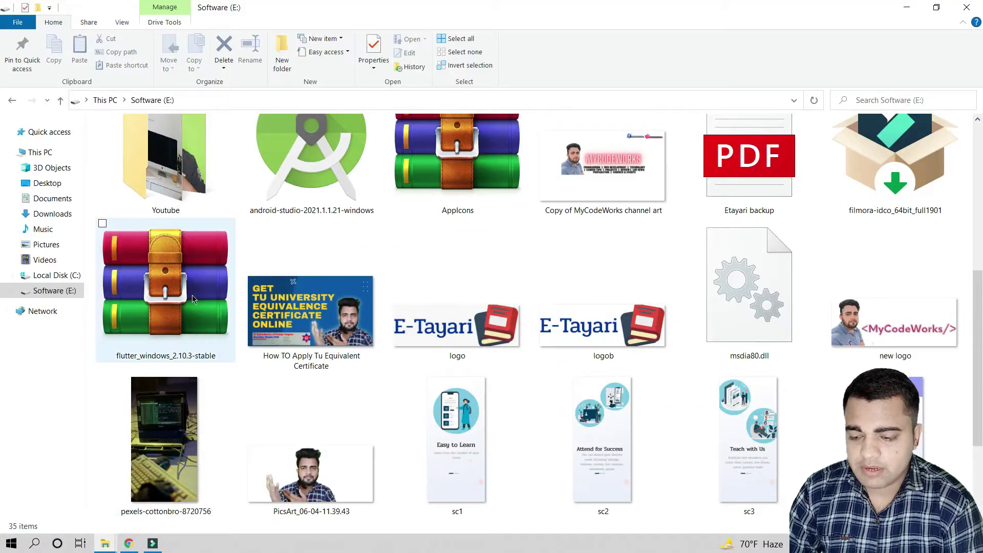
{"action": "left_click", "coordinate": [129, 544]}
Step: Review the instruction on extracting the Flutter zip file, highlighting its text and the example path C:\src\flutter
{"action": "scroll", "coordinate": [401, 351], "scroll_direction": "down", "scroll_amount": 1}
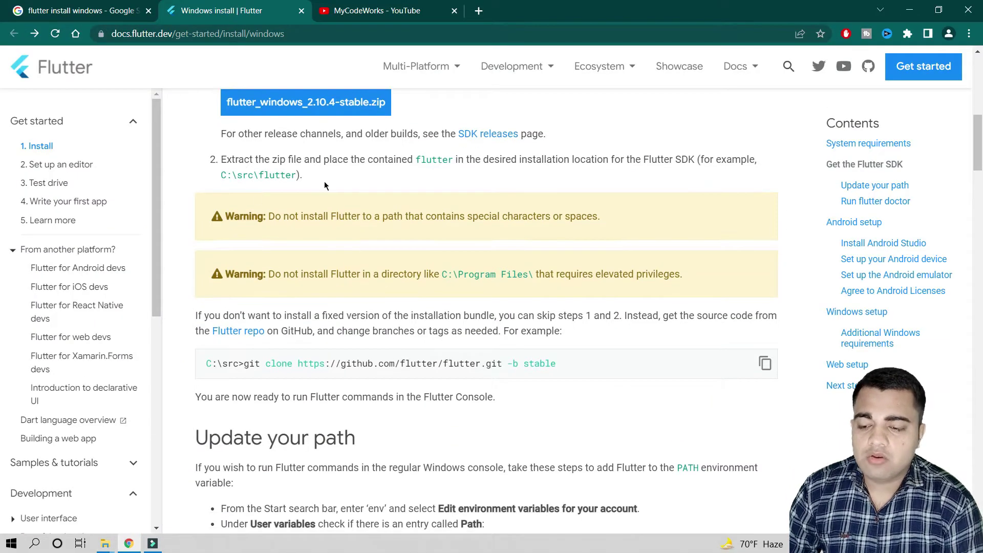
{"action": "left_click_drag", "start_coordinate": [233, 163], "coordinate": [467, 159]}
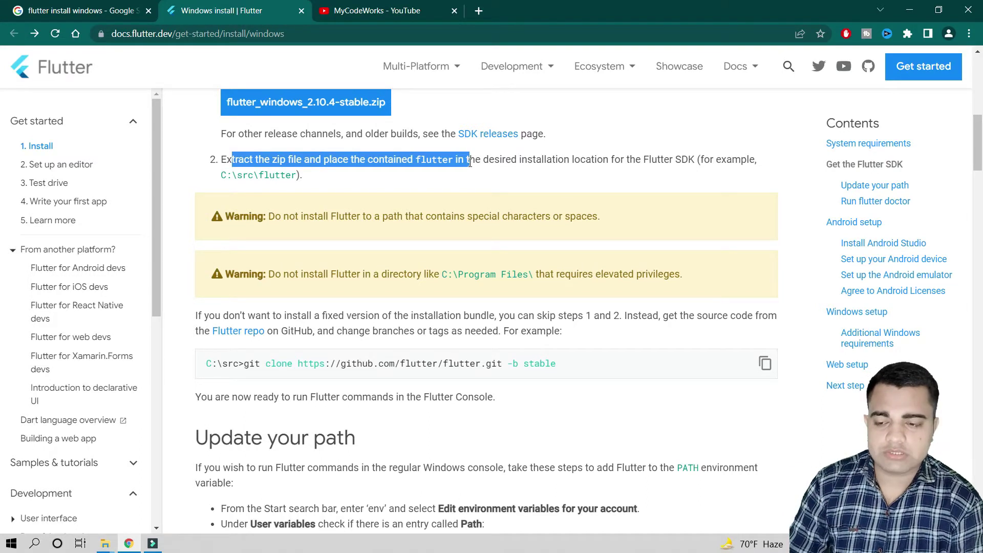
{"action": "left_click_drag", "start_coordinate": [213, 176], "coordinate": [302, 175]}
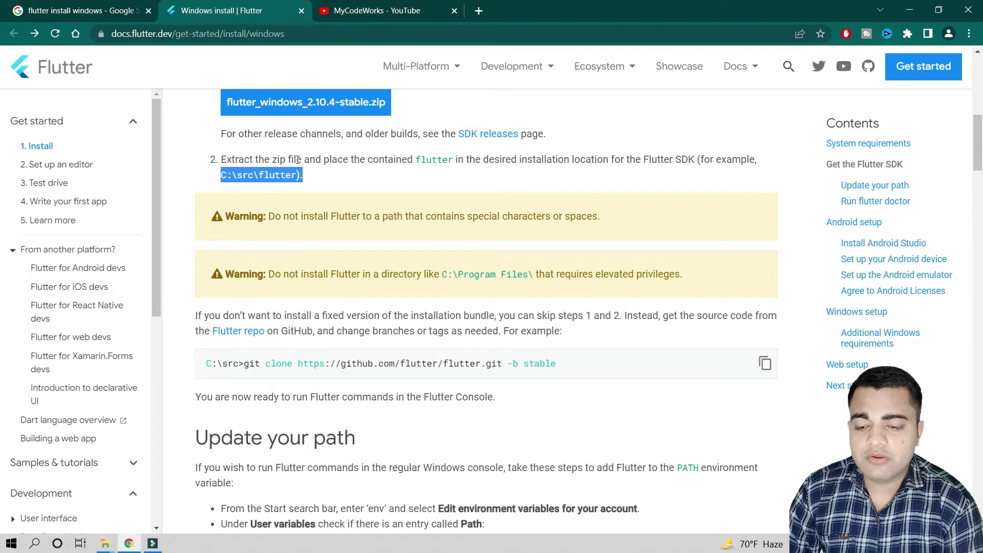
{"action": "scroll", "coordinate": [350, 163], "scroll_direction": "up", "scroll_amount": 2}
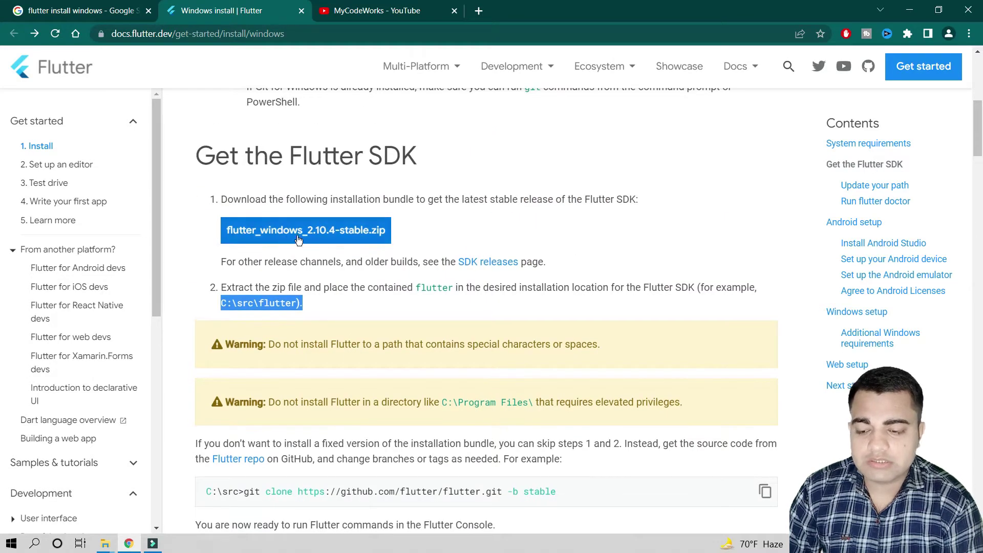
{"action": "scroll", "coordinate": [257, 287], "scroll_direction": "down", "scroll_amount": 1}
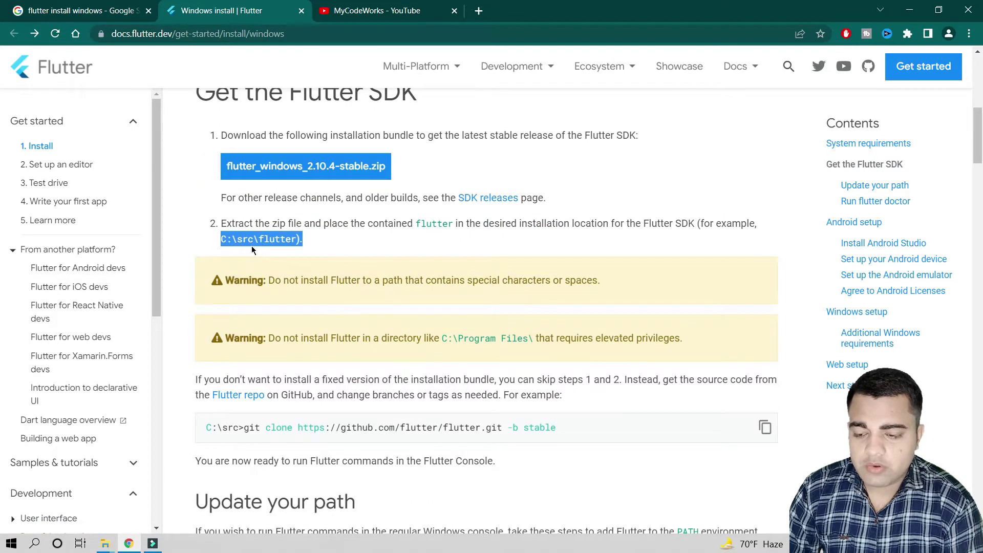
{"action": "left_click", "coordinate": [236, 243]}
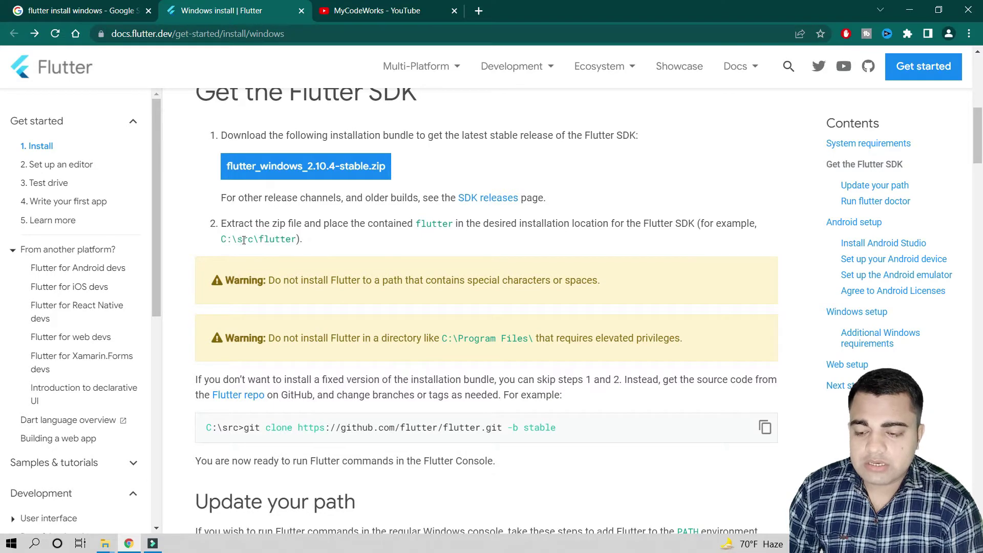
Step: Switch to the Local Disk (C:) window in File Explorer and open the src folder
{"action": "left_click", "coordinate": [105, 543]}
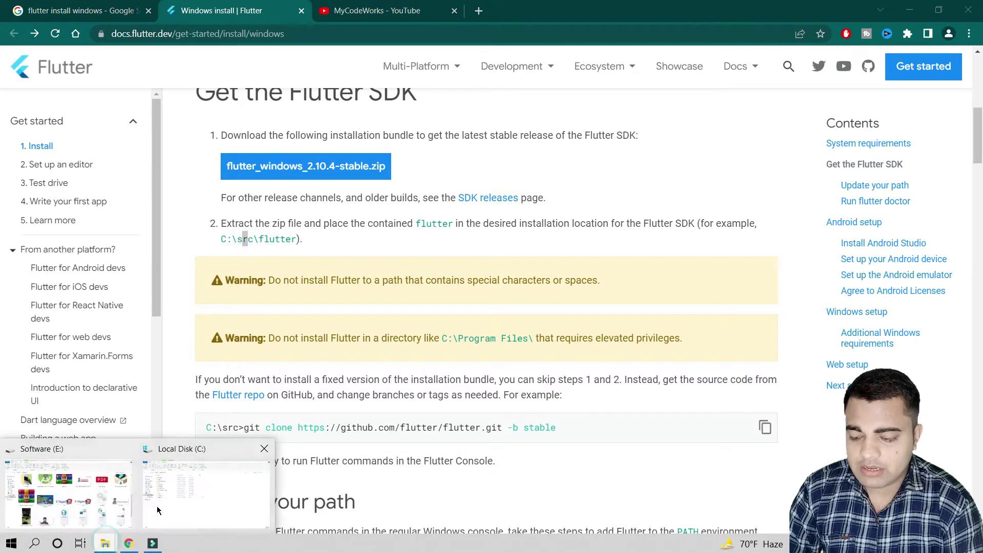
{"action": "left_click", "coordinate": [174, 493]}
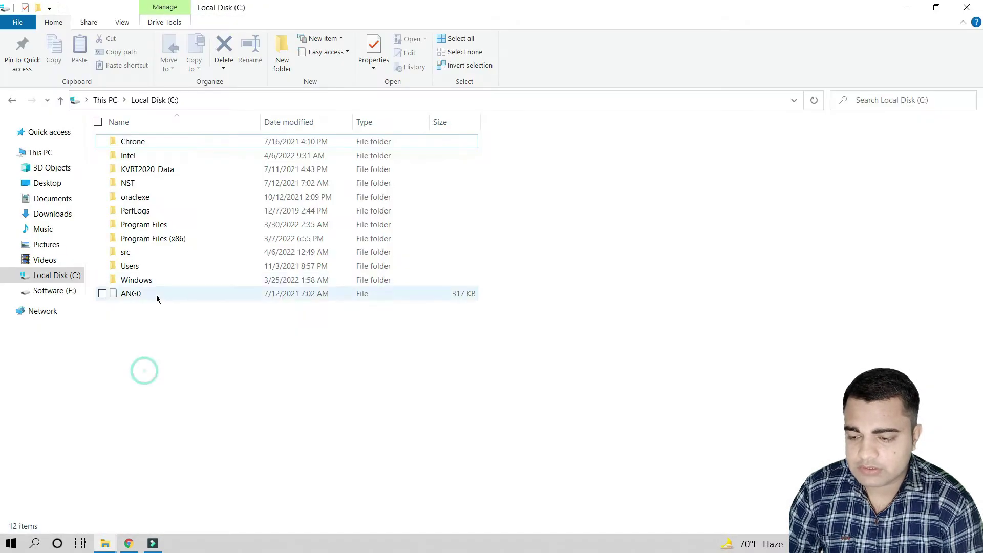
{"action": "double_click", "coordinate": [137, 253]}
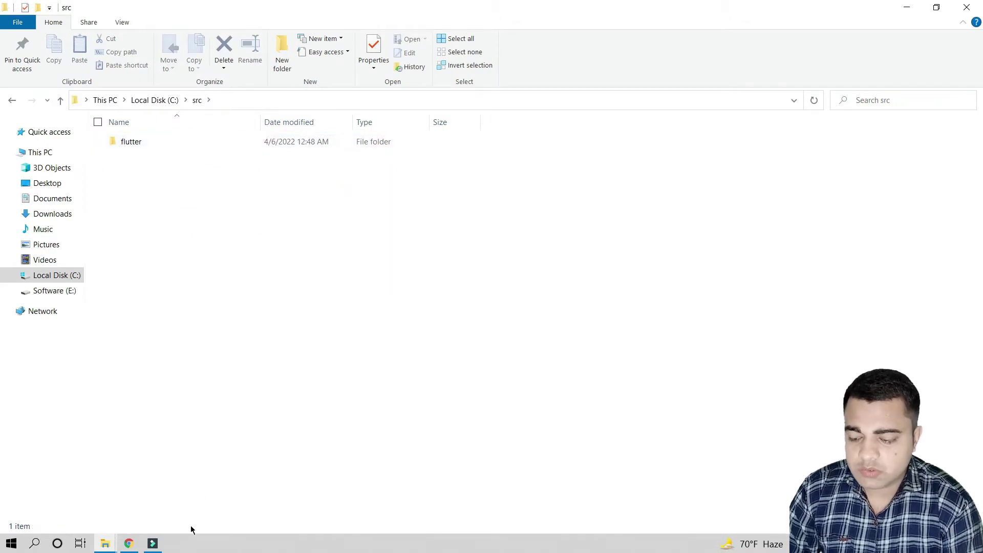
Step: Look at the Flutter archive on Software (E:), return to C:\src, and open the extracted flutter folder
{"action": "left_click", "coordinate": [104, 543]}
{"action": "left_click", "coordinate": [53, 499]}
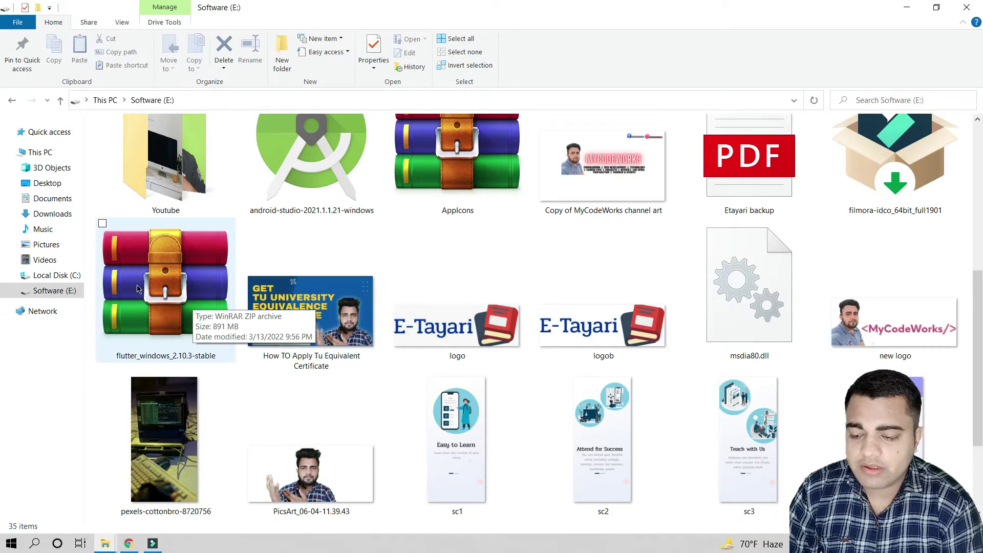
{"action": "left_click", "coordinate": [106, 543]}
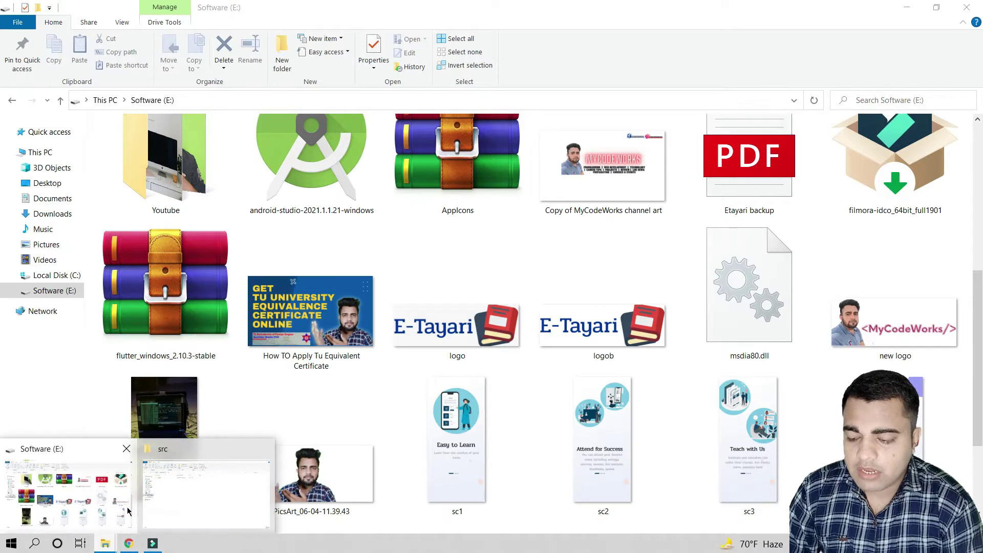
{"action": "left_click", "coordinate": [187, 495]}
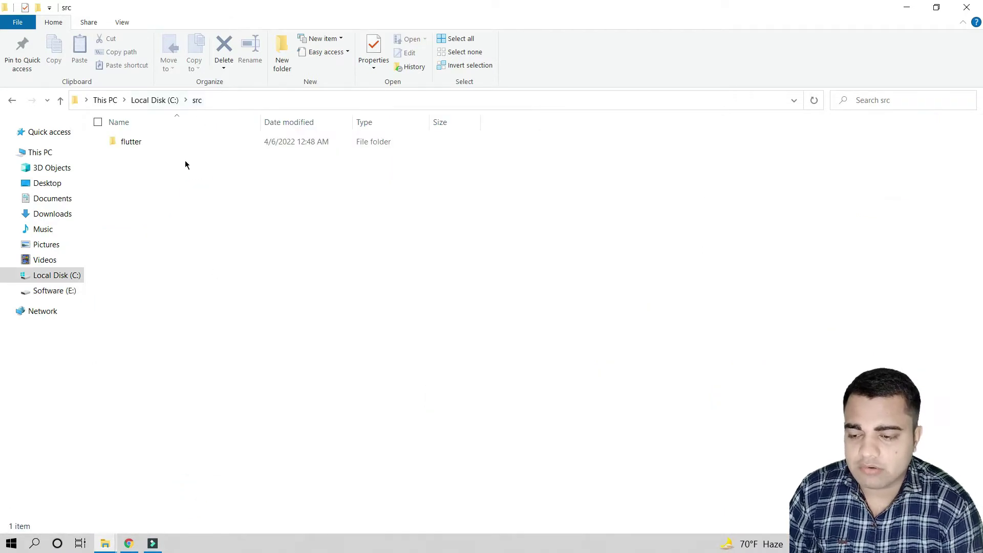
{"action": "double_click", "coordinate": [140, 143]}
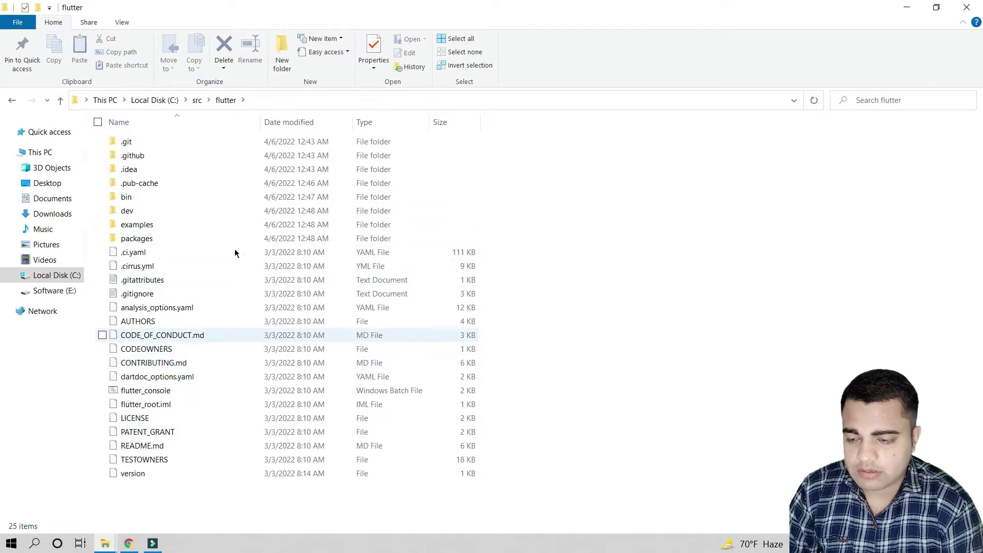
Step: Return to Chrome and review the installation path warnings and the zip extraction instruction, highlighting the relevant text
{"action": "left_click", "coordinate": [126, 545]}
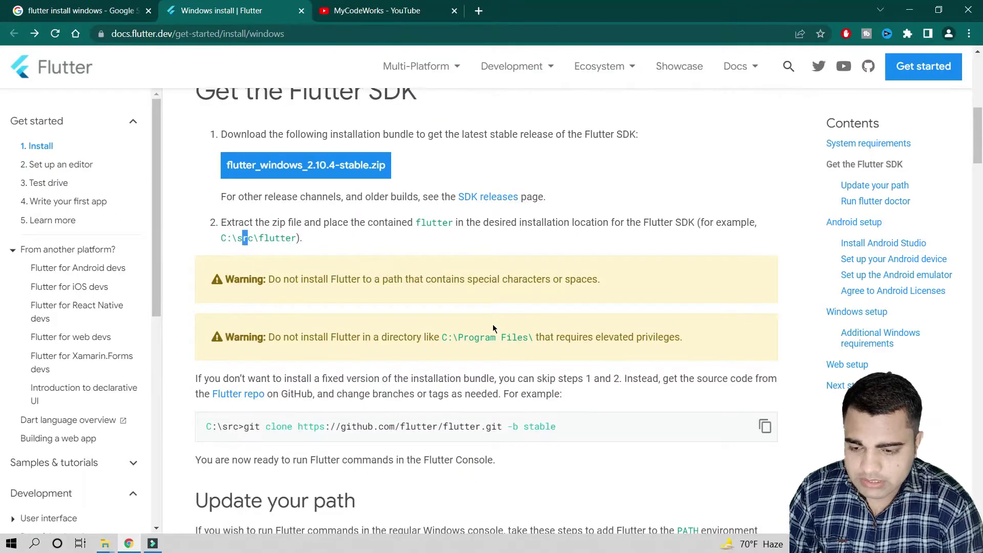
{"action": "left_click_drag", "start_coordinate": [309, 152], "coordinate": [605, 163]}
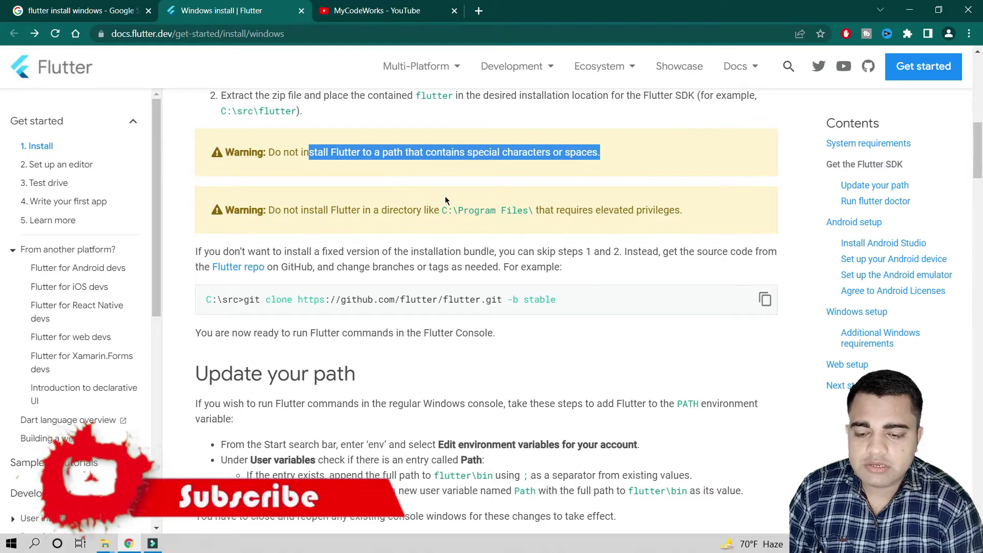
{"action": "scroll", "coordinate": [472, 207], "scroll_direction": "down", "scroll_amount": 2}
{"action": "scroll", "coordinate": [484, 201], "scroll_direction": "up", "scroll_amount": 2}
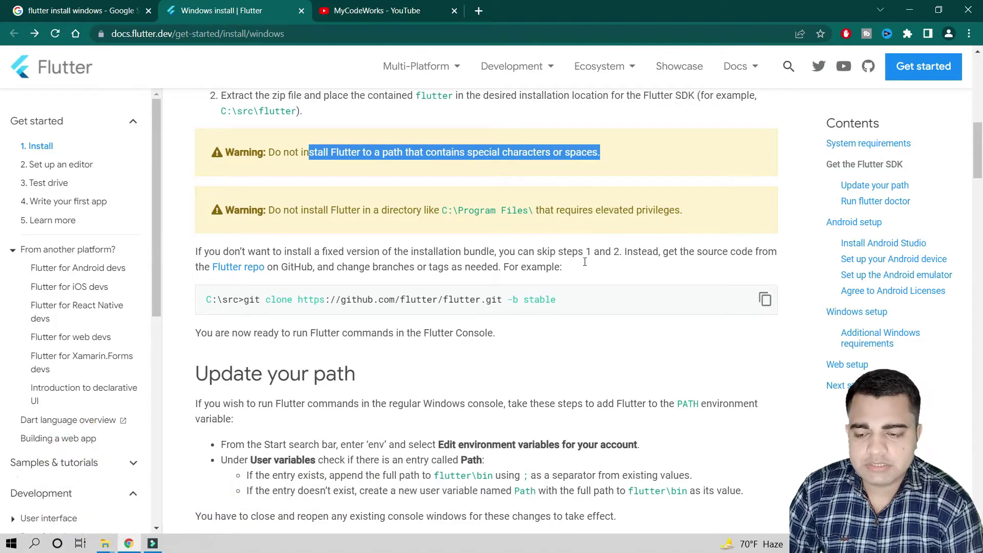
{"action": "scroll", "coordinate": [395, 278], "scroll_direction": "down", "scroll_amount": 4}
{"action": "scroll", "coordinate": [297, 213], "scroll_direction": "up", "scroll_amount": 5}
{"action": "left_click_drag", "start_coordinate": [215, 170], "coordinate": [303, 177]}
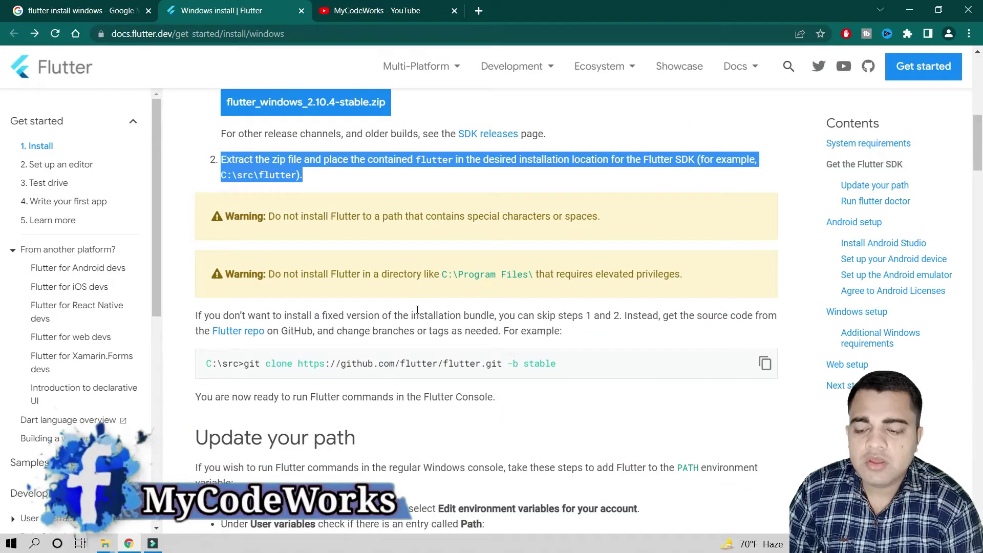
Step: Review the alternative git clone command for getting the Flutter source on the install page, highlighting parts of it
{"action": "scroll", "coordinate": [417, 309], "scroll_direction": "down", "scroll_amount": 4}
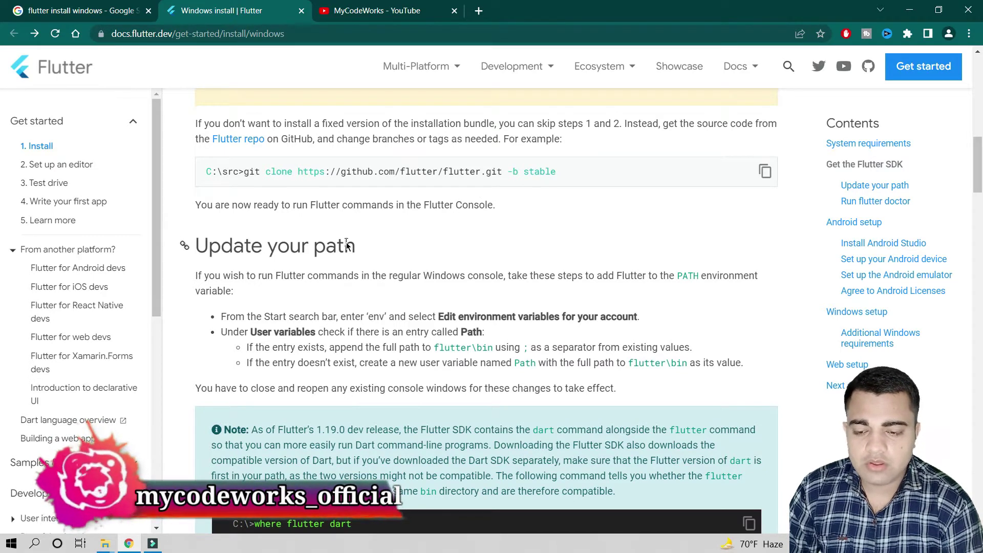
{"action": "scroll", "coordinate": [347, 245], "scroll_direction": "down", "scroll_amount": 1}
{"action": "scroll", "coordinate": [391, 183], "scroll_direction": "up", "scroll_amount": 1}
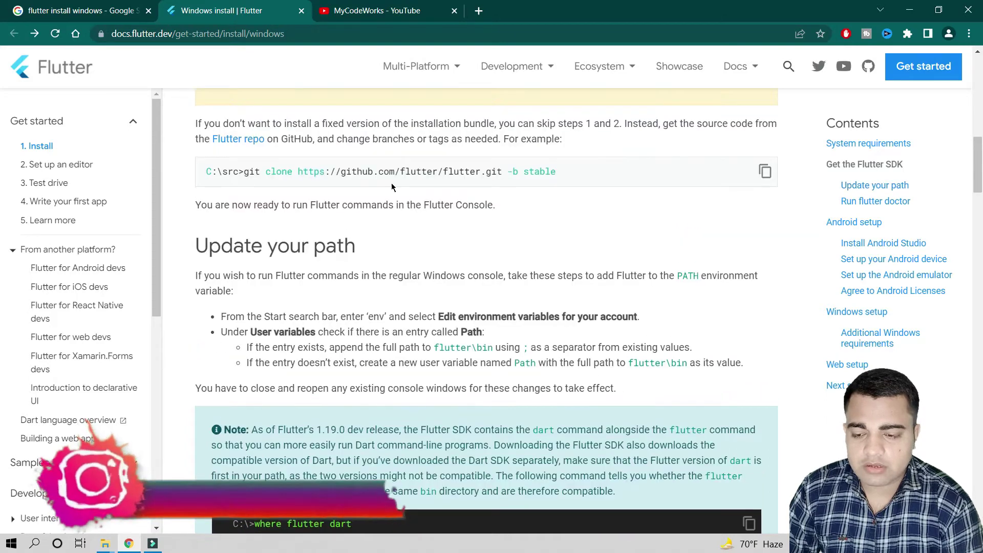
{"action": "left_click_drag", "start_coordinate": [330, 171], "coordinate": [522, 173]}
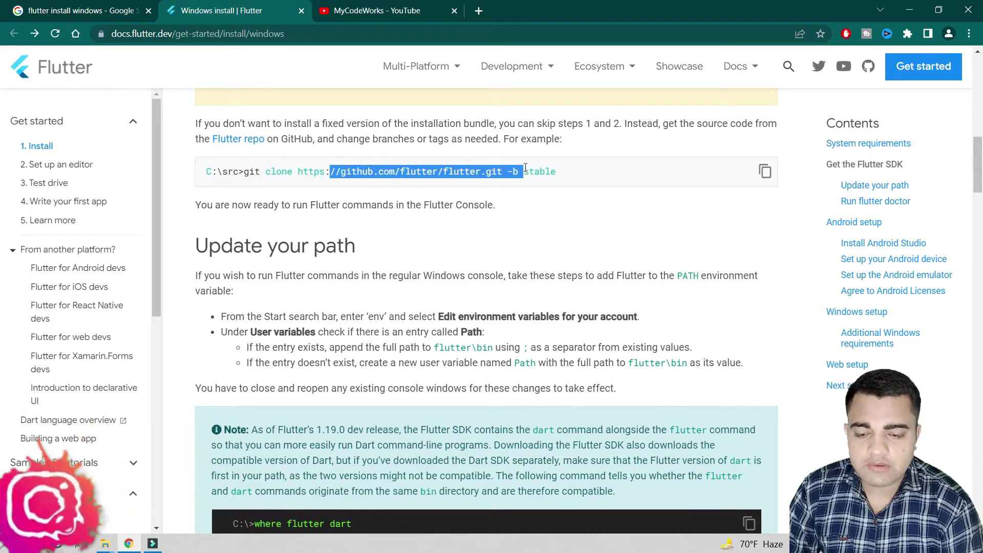
{"action": "left_click", "coordinate": [574, 173]}
{"action": "left_click_drag", "start_coordinate": [256, 172], "coordinate": [367, 173]}
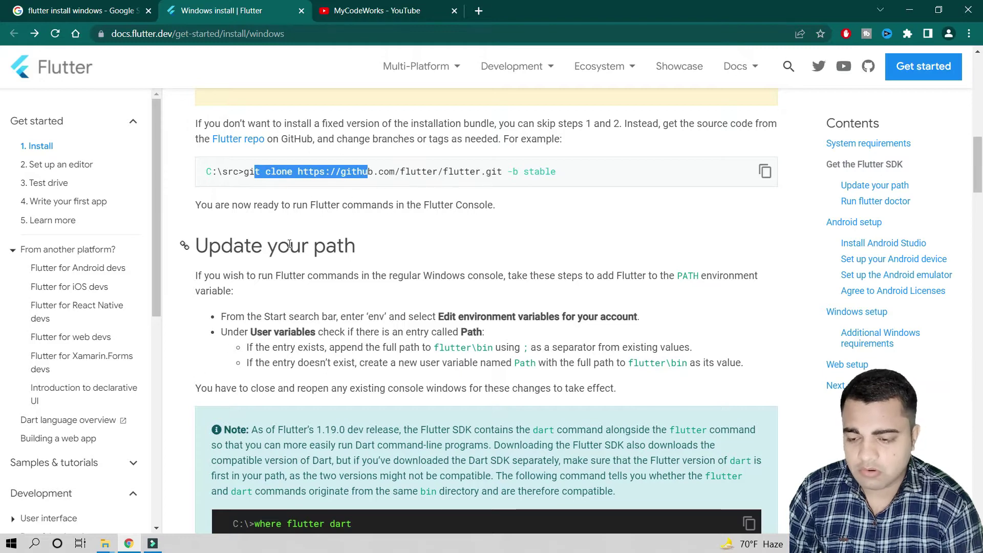
Step: Review the Update your path instructions, highlighting "Edit environment variables for your account"
{"action": "scroll", "coordinate": [345, 236], "scroll_direction": "down", "scroll_amount": 1}
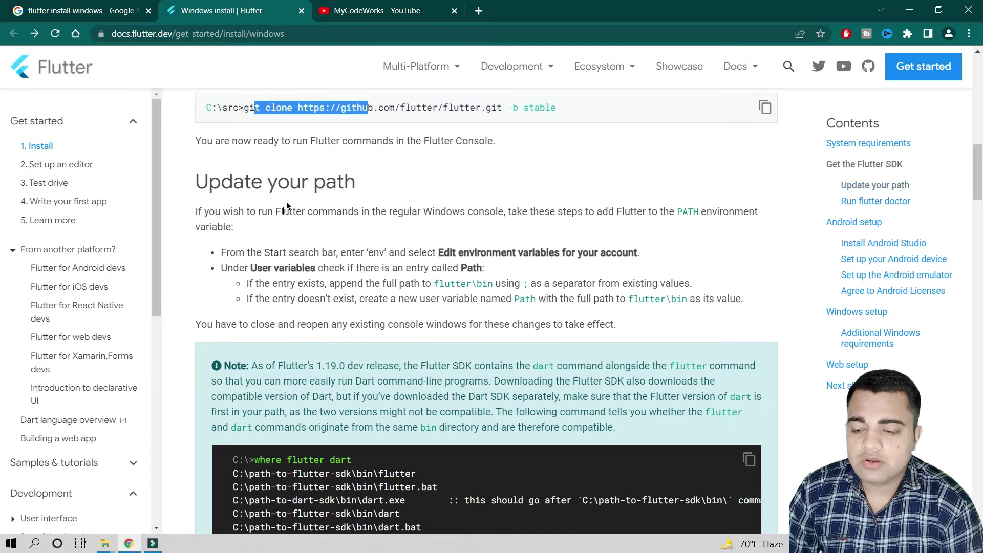
{"action": "scroll", "coordinate": [309, 218], "scroll_direction": "down", "scroll_amount": 1}
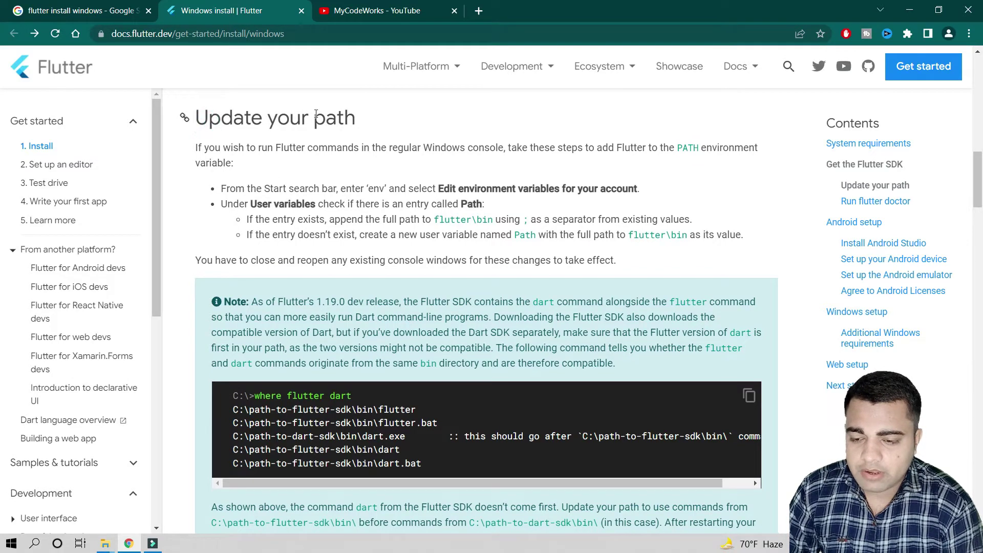
{"action": "double_click", "coordinate": [341, 119]}
{"action": "left_click", "coordinate": [299, 159]}
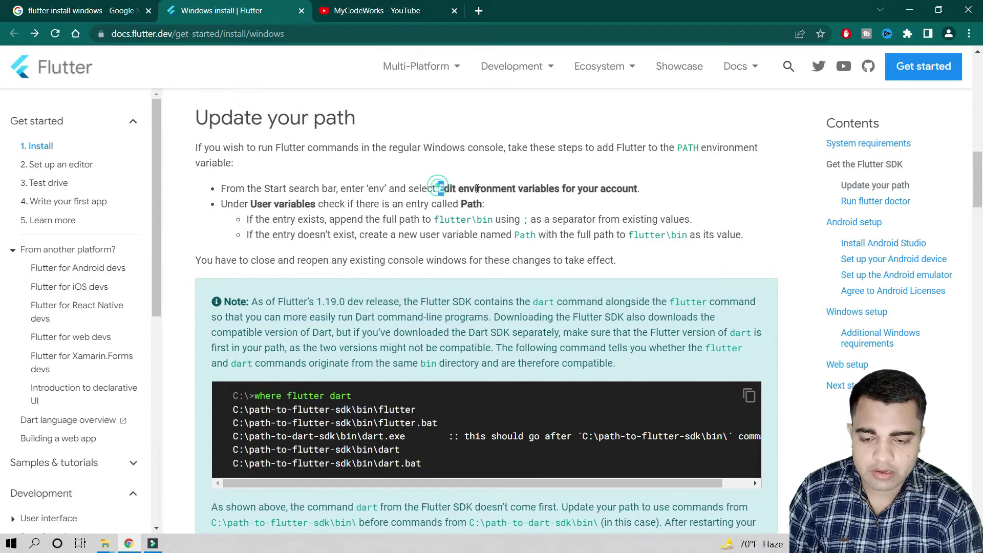
{"action": "left_click_drag", "start_coordinate": [438, 188], "coordinate": [640, 189]}
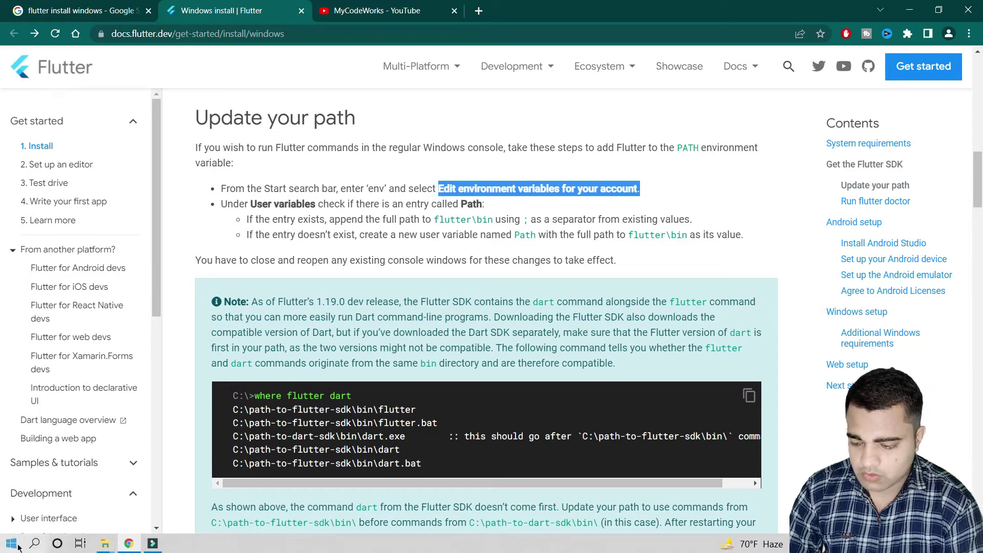
Step: Search Windows for "env", open the system environment variables settings, and bring up the Environment Variables dialog beside the instructions
{"action": "left_click", "coordinate": [34, 543]}
{"action": "type", "text": "env"}
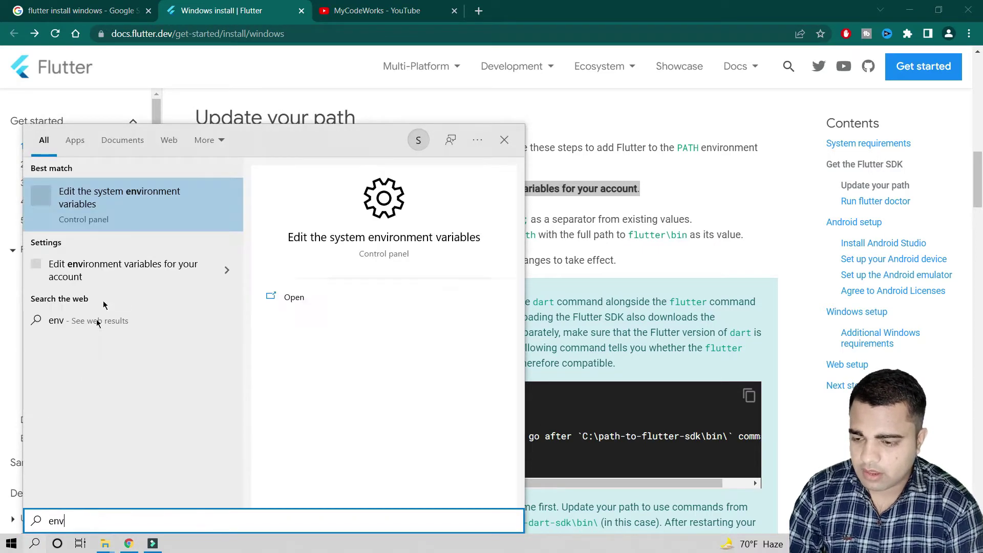
{"action": "left_click", "coordinate": [310, 241]}
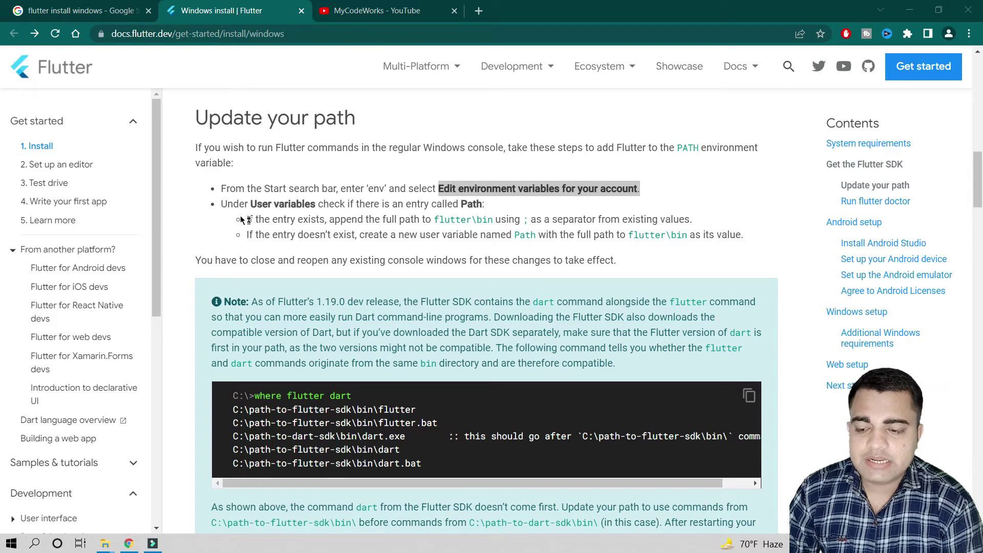
{"action": "left_click_drag", "start_coordinate": [224, 75], "coordinate": [734, 86]}
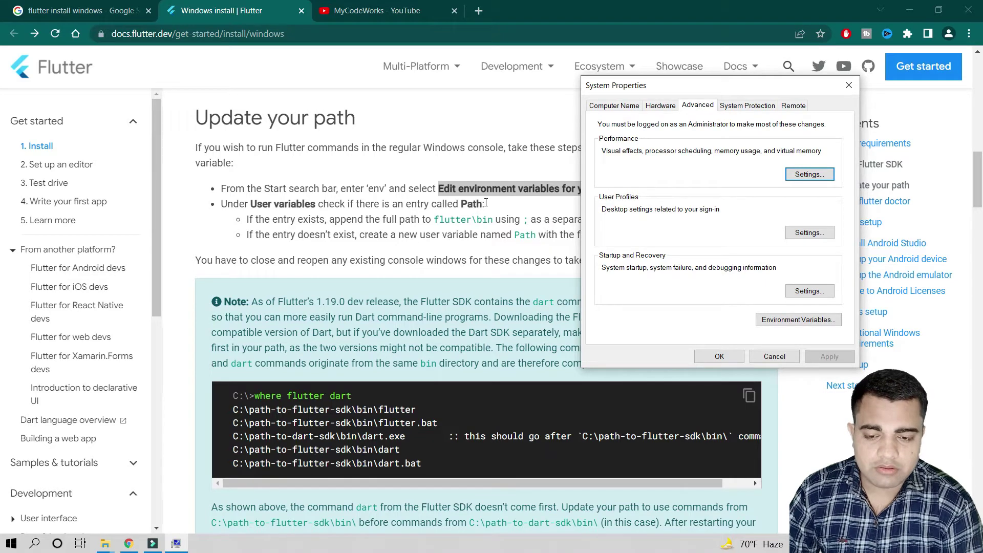
{"action": "left_click", "coordinate": [785, 321]}
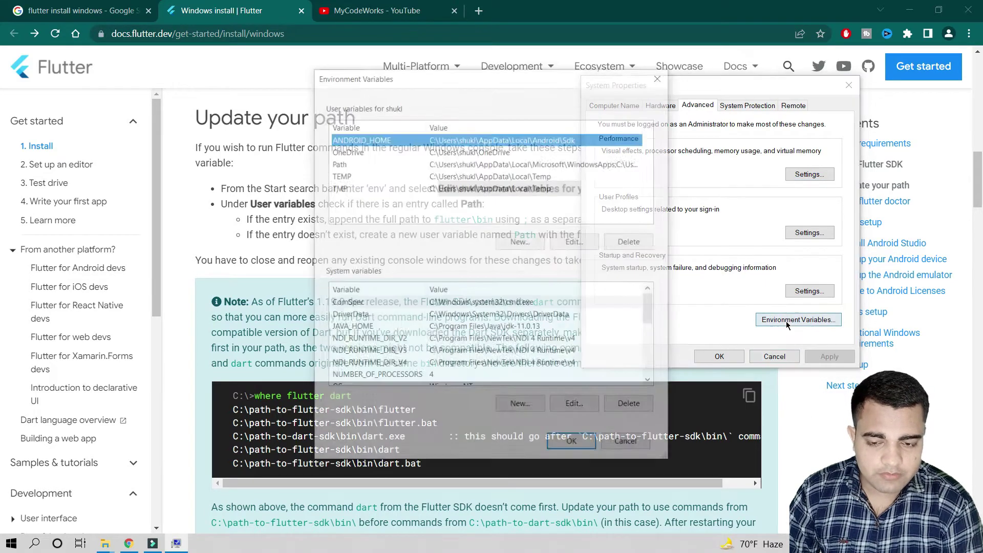
{"action": "left_click_drag", "start_coordinate": [511, 69], "coordinate": [778, 55]}
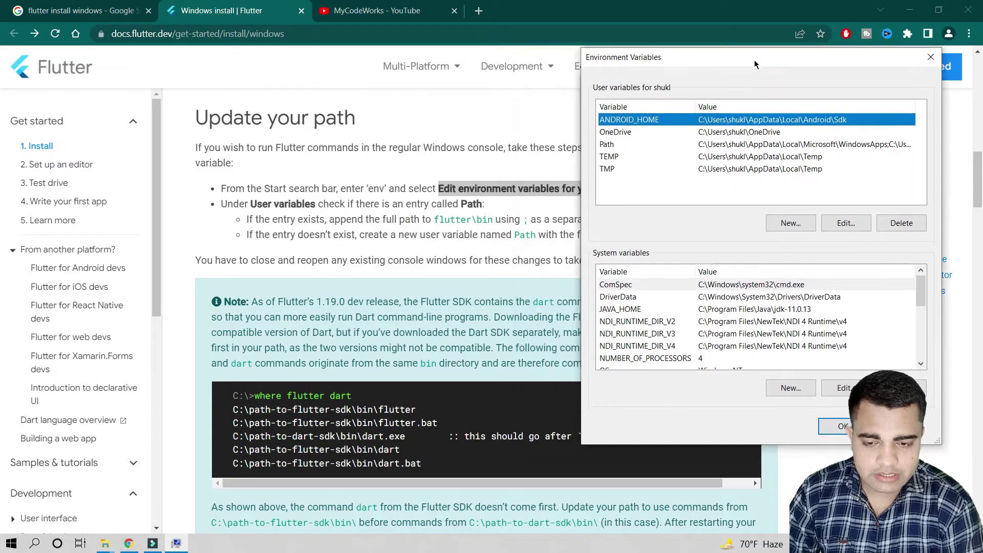
Step: Open the user variable Path for editing and move its window aside to uncover the instructions
{"action": "left_click", "coordinate": [614, 144]}
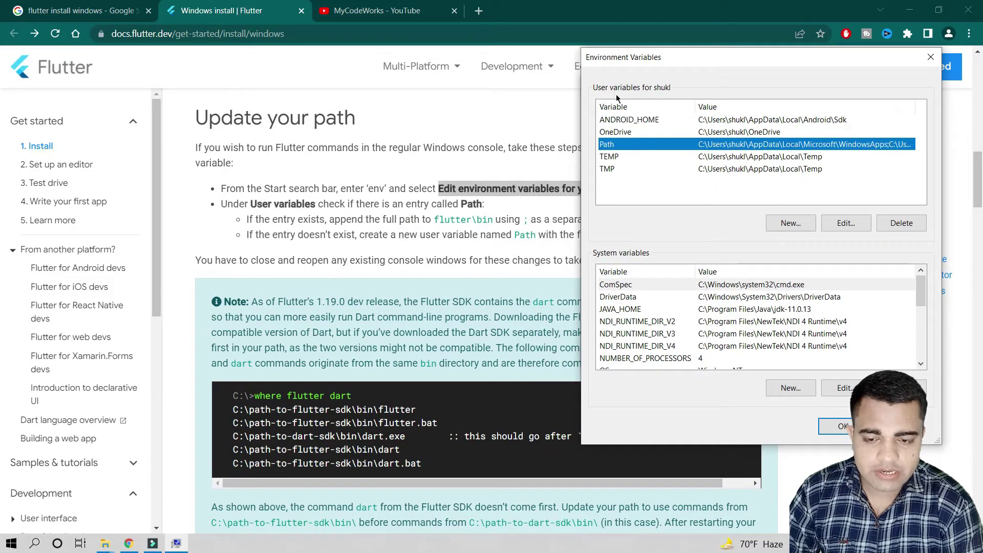
{"action": "double_click", "coordinate": [623, 145]}
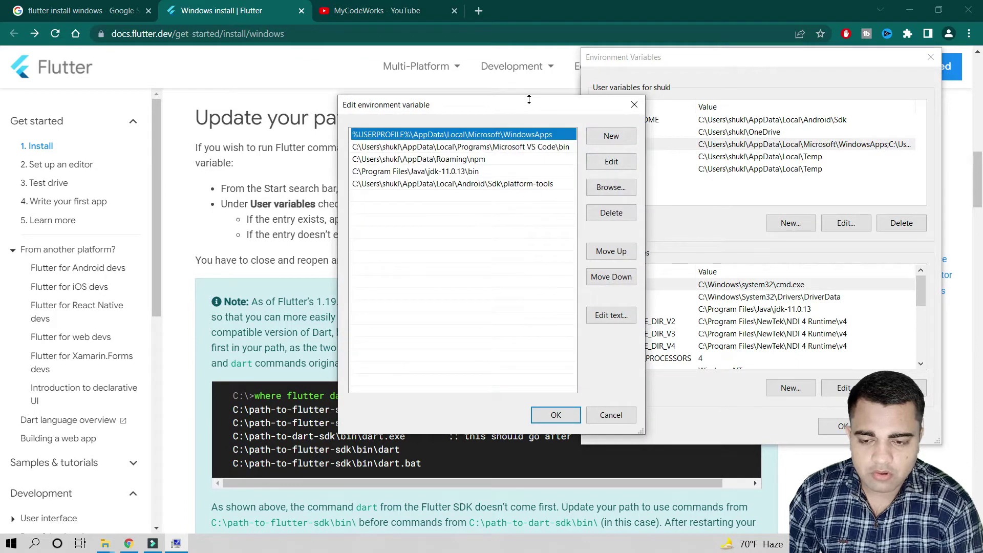
{"action": "left_click_drag", "start_coordinate": [522, 99], "coordinate": [898, 108]}
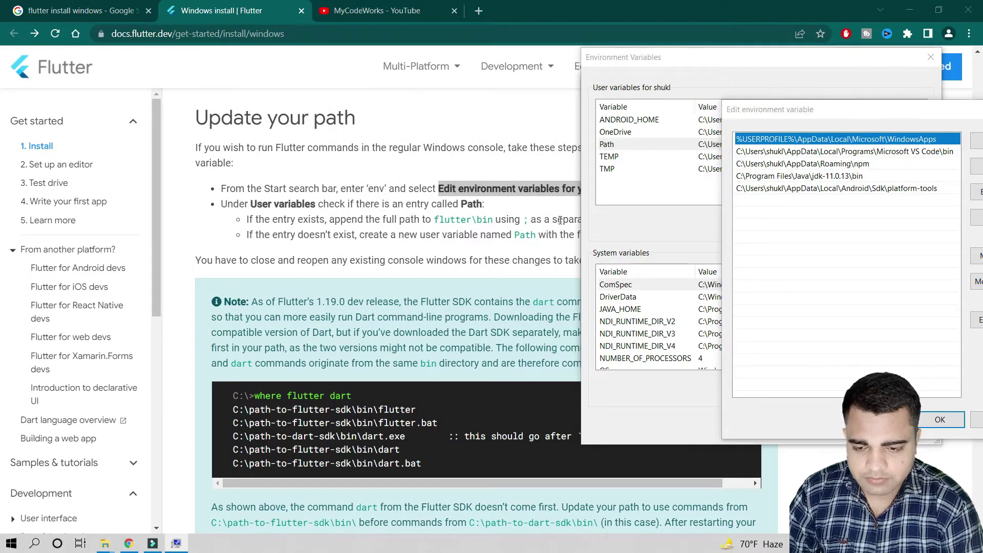
Step: Check the documentation's instructions for adding flutter\bin to Path, bringing the Chrome window to the front
{"action": "scroll", "coordinate": [448, 341], "scroll_direction": "down", "scroll_amount": 6}
{"action": "scroll", "coordinate": [448, 341], "scroll_direction": "up", "scroll_amount": 5}
{"action": "scroll", "coordinate": [448, 341], "scroll_direction": "up", "scroll_amount": 1}
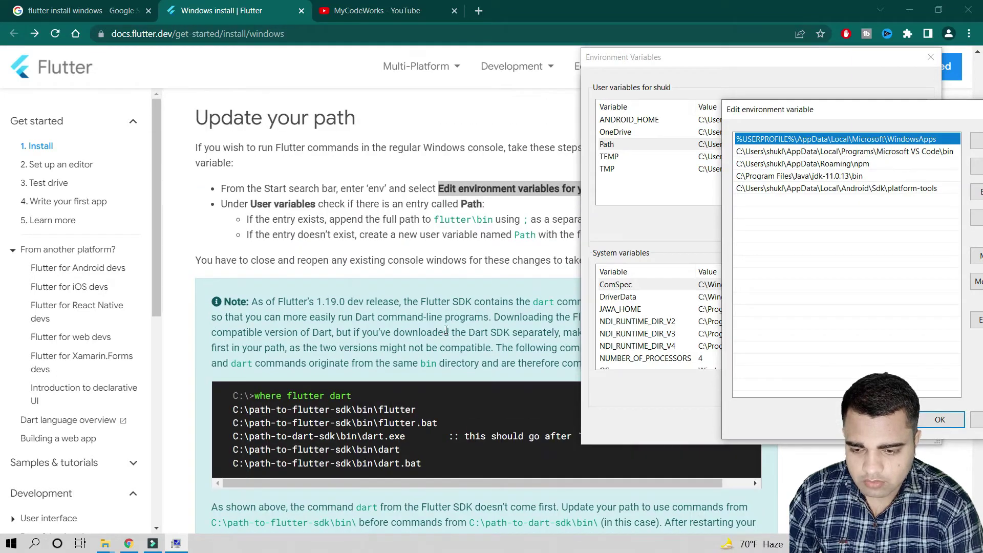
{"action": "left_click", "coordinate": [502, 267]}
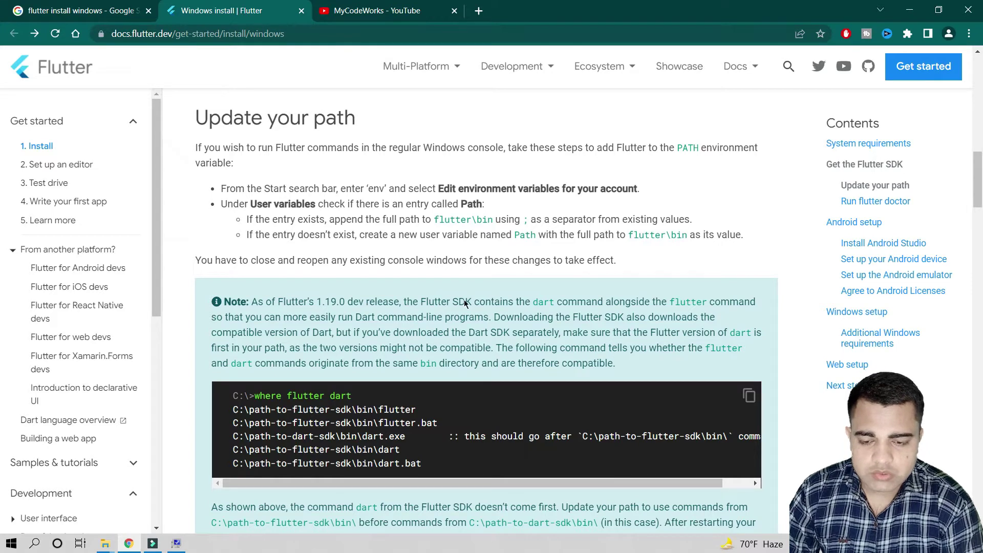
Step: Switch to the flutter folder in File Explorer, open its bin subfolder, and copy the folder path C:\src\flutter\bin
{"action": "mouse_move", "coordinate": [105, 542]}
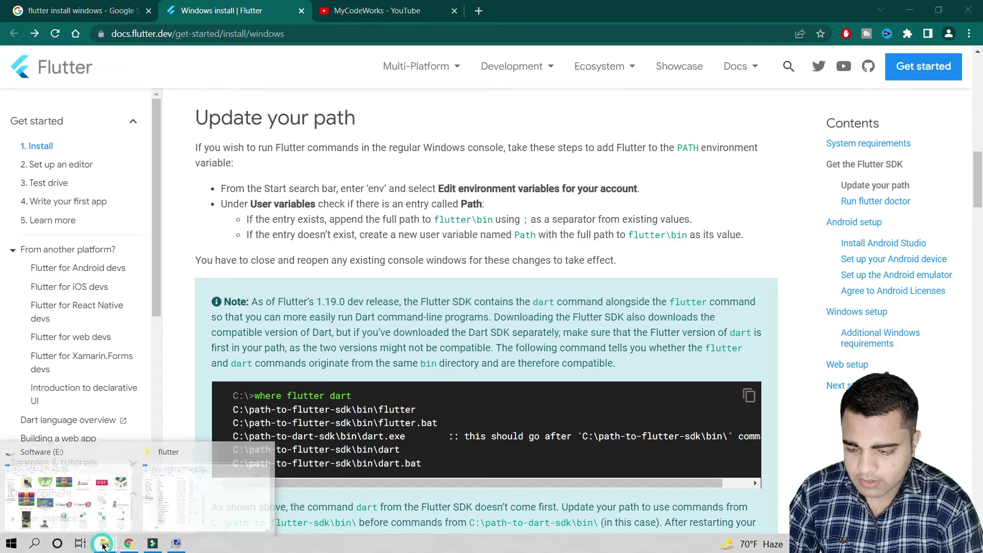
{"action": "mouse_move", "coordinate": [186, 484]}
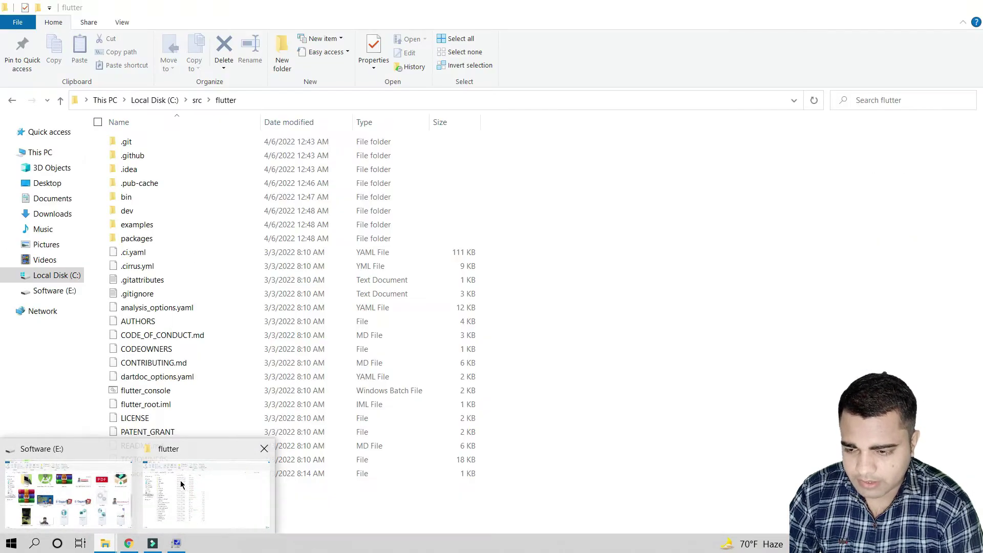
{"action": "left_click", "coordinate": [174, 491]}
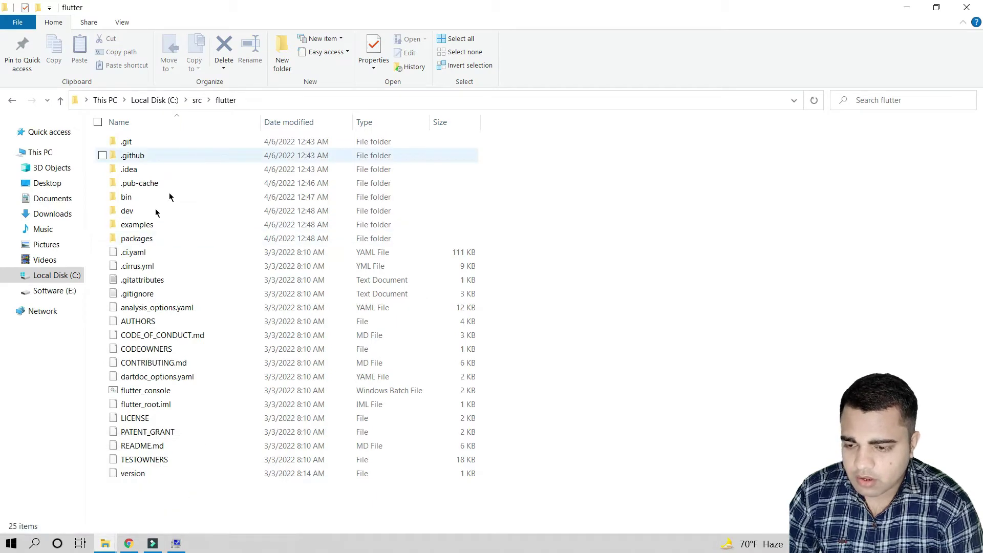
{"action": "double_click", "coordinate": [126, 196]}
{"action": "left_click", "coordinate": [300, 102]}
{"action": "key", "text": "ctrl+c"}
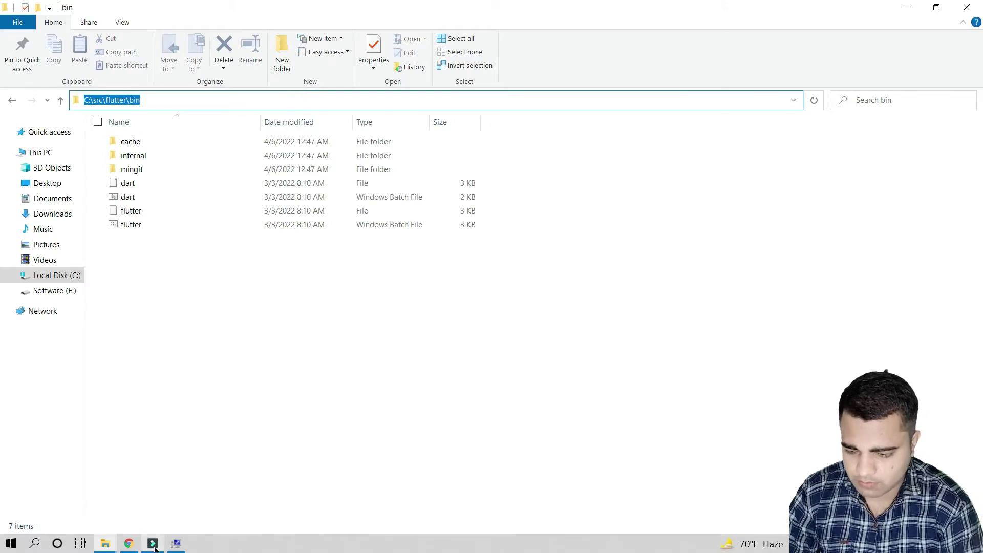
Step: Return to the Path variable's edit window and add C:\src\flutter\bin as a new entry, accepting the change
{"action": "left_click", "coordinate": [176, 542]}
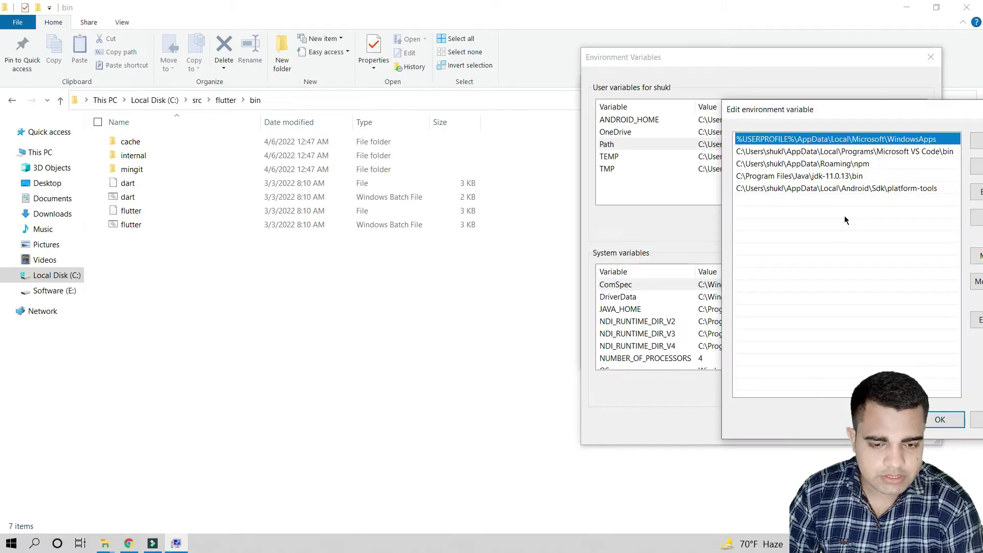
{"action": "left_click_drag", "start_coordinate": [902, 105], "coordinate": [645, 109]}
{"action": "left_click", "coordinate": [556, 243]}
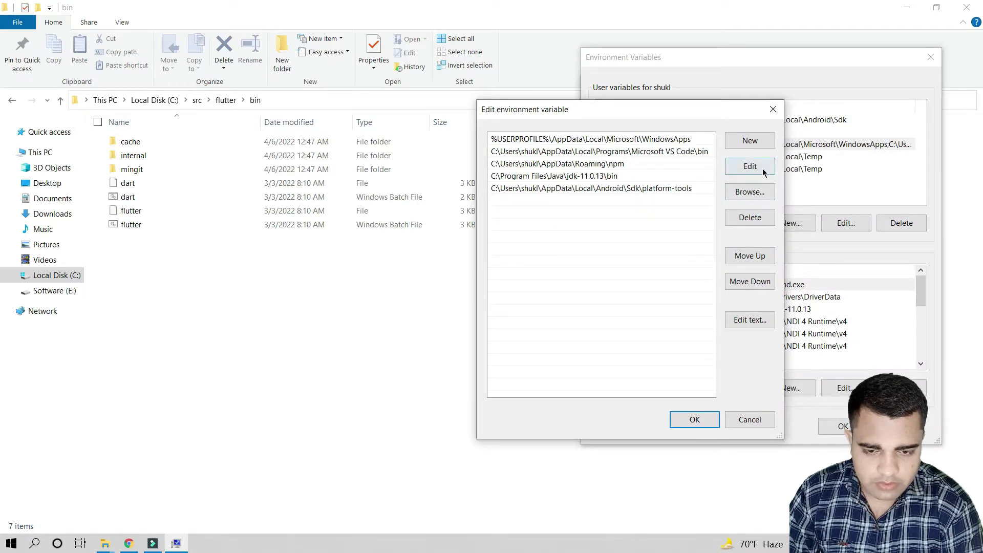
{"action": "left_click", "coordinate": [752, 141]}
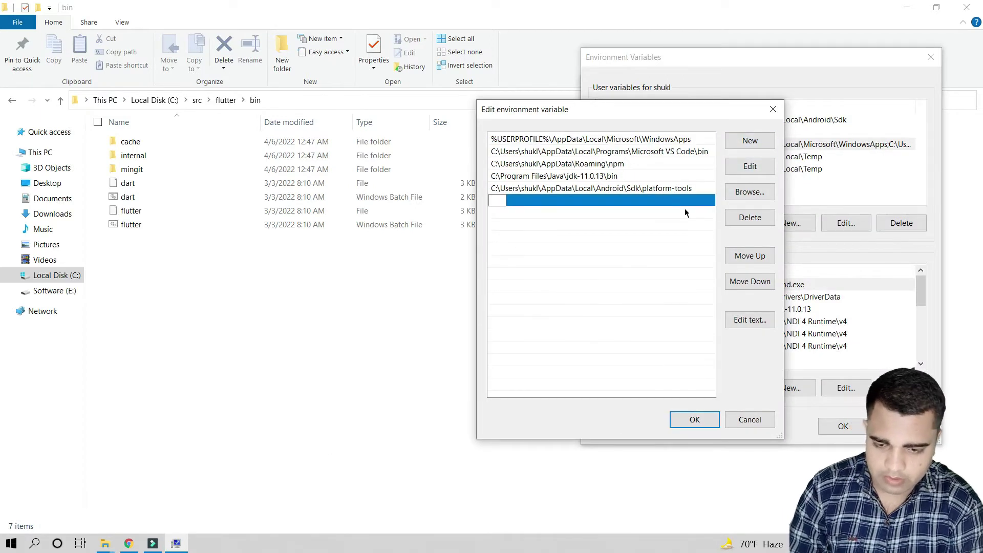
{"action": "key", "text": "ctrl+v"}
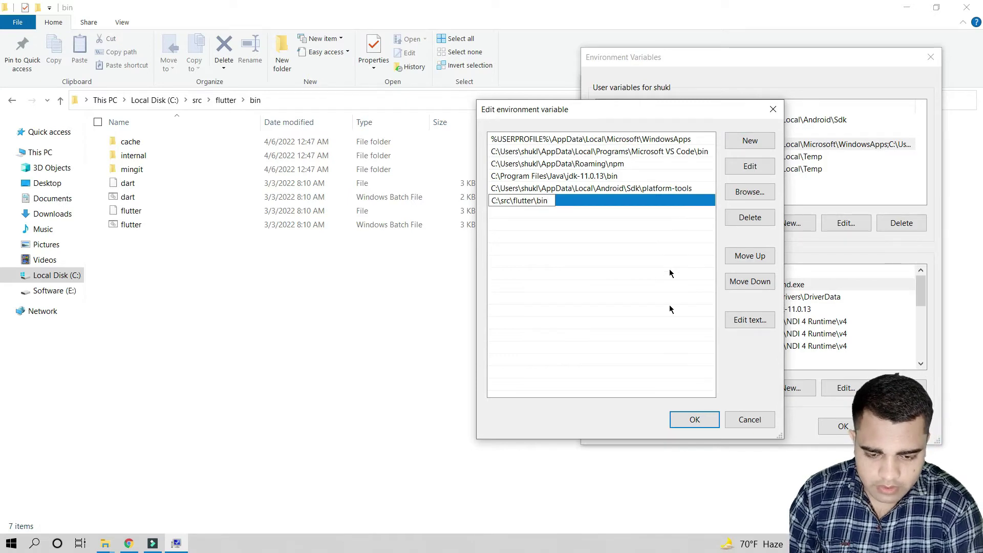
{"action": "left_click", "coordinate": [692, 419]}
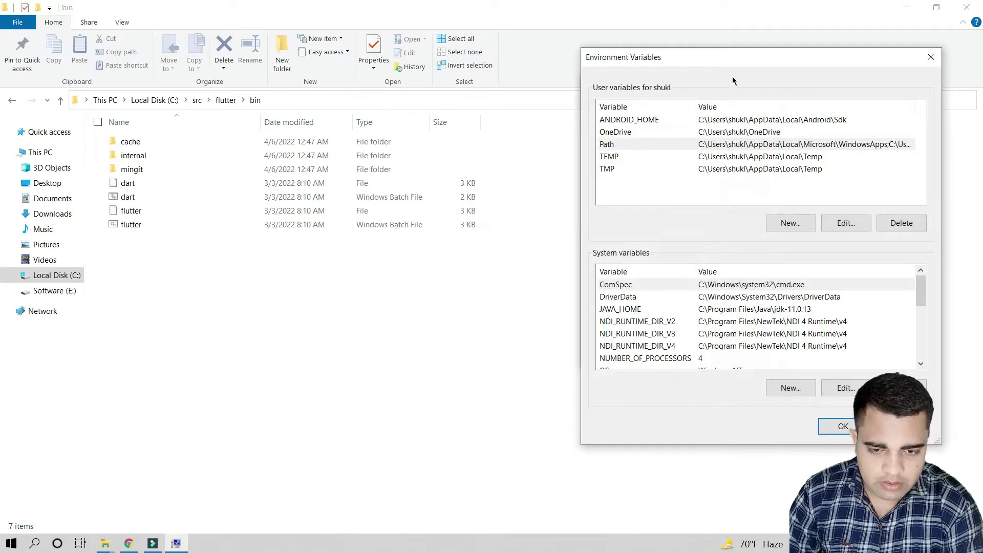
{"action": "left_click_drag", "start_coordinate": [726, 59], "coordinate": [647, 75]}
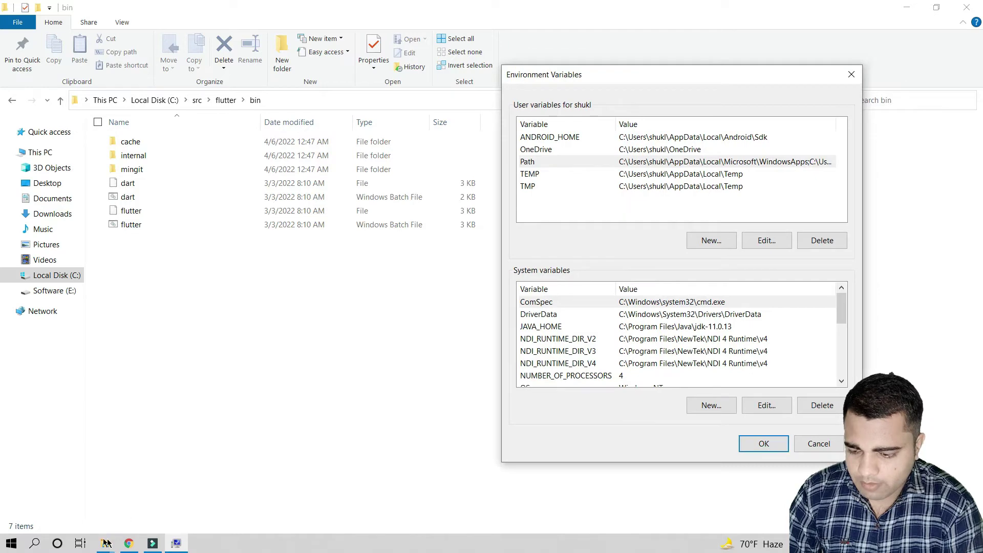
Step: Return to Chrome, read on to the Run flutter doctor section, and launch Git Bash through Windows search
{"action": "left_click", "coordinate": [128, 543]}
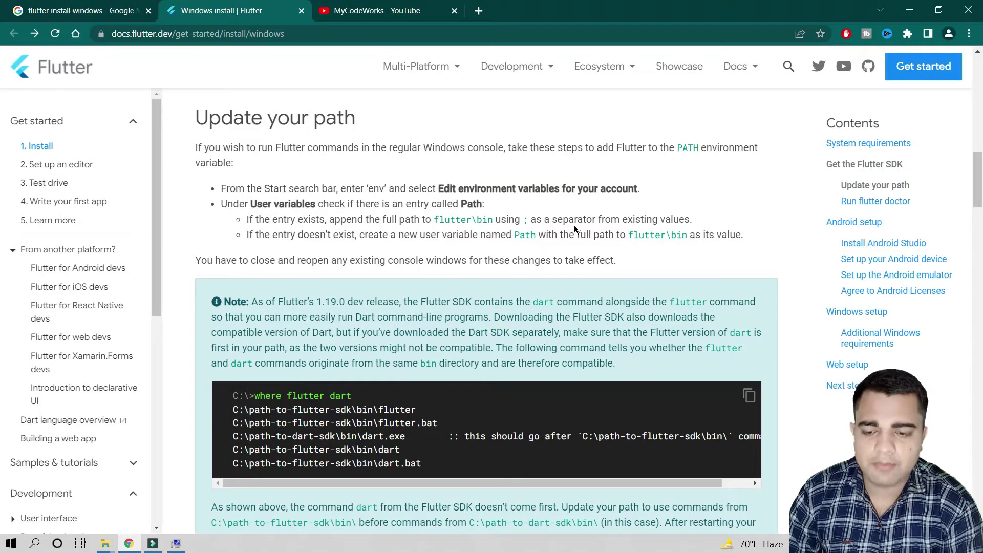
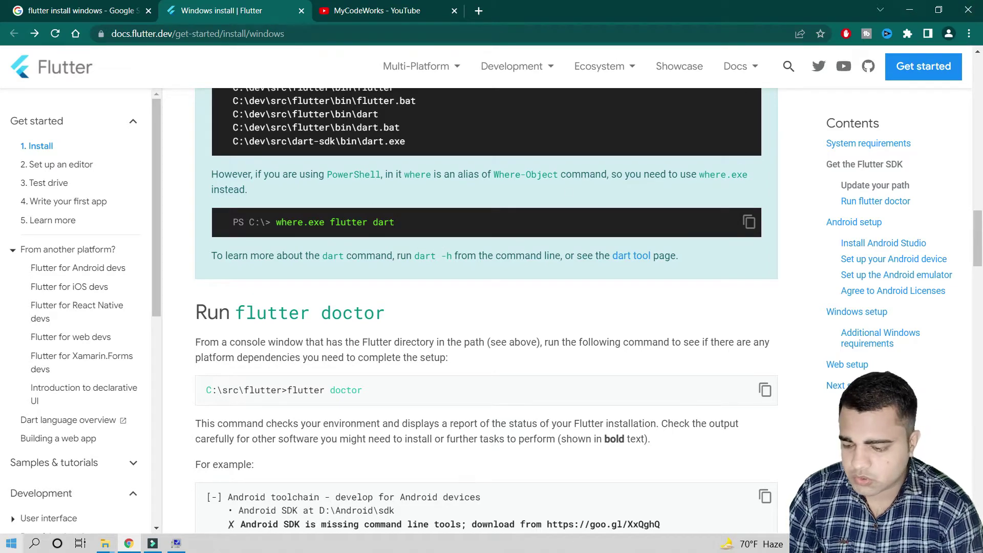
{"action": "left_click", "coordinate": [41, 537]}
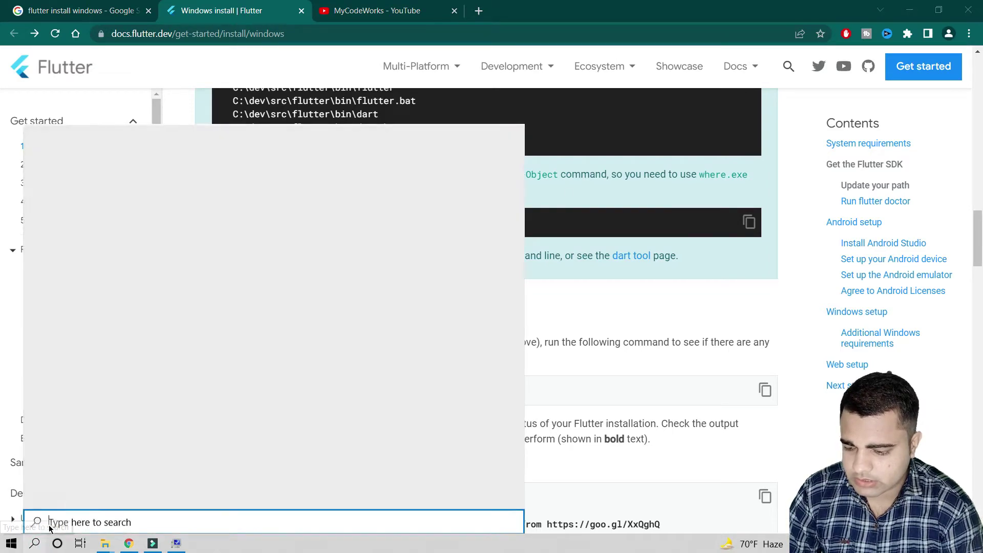
{"action": "type", "text": "git"}
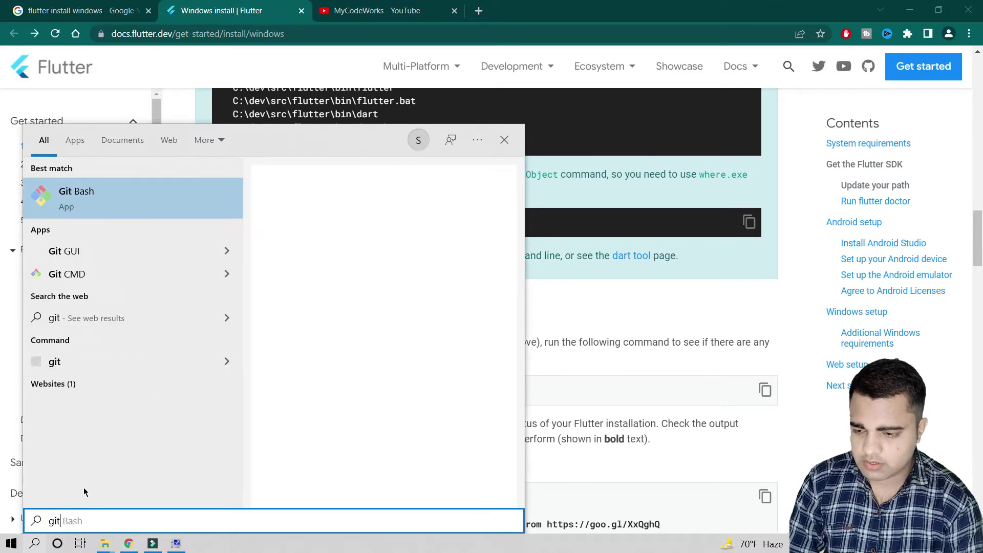
{"action": "left_click", "coordinate": [128, 213]}
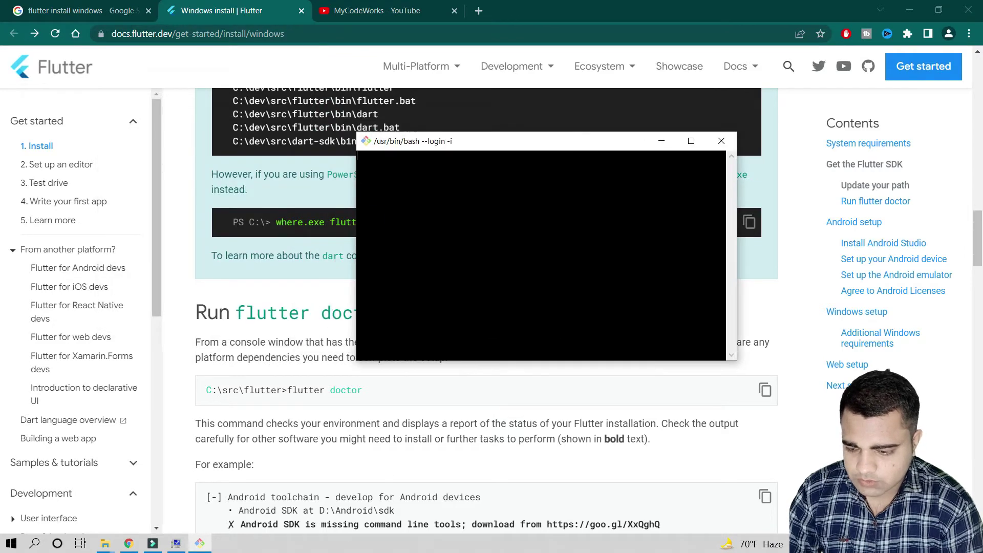
Step: Switch to the bin folder in File Explorer, go back to C:\src\flutter, and open a Command Prompt from that folder
{"action": "mouse_move", "coordinate": [105, 543]}
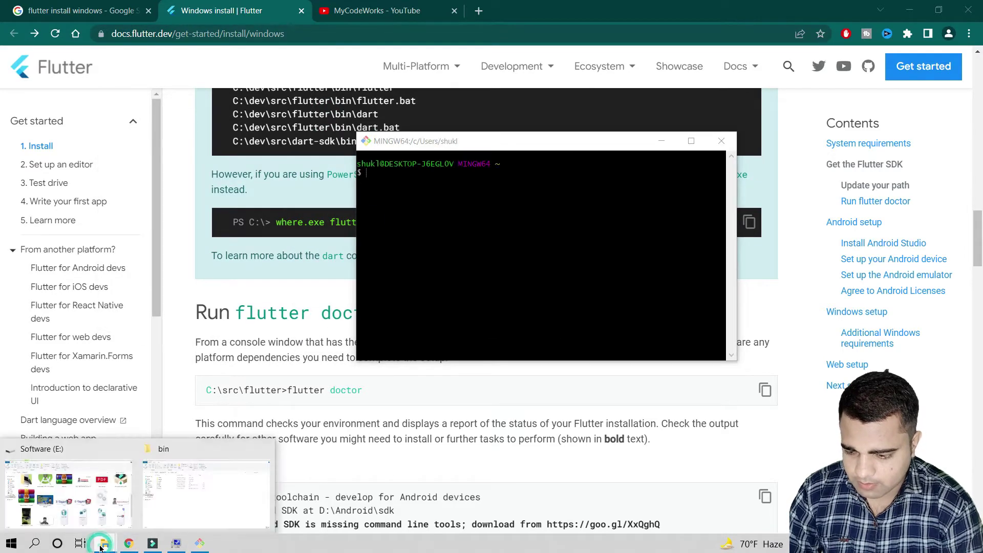
{"action": "left_click", "coordinate": [182, 498]}
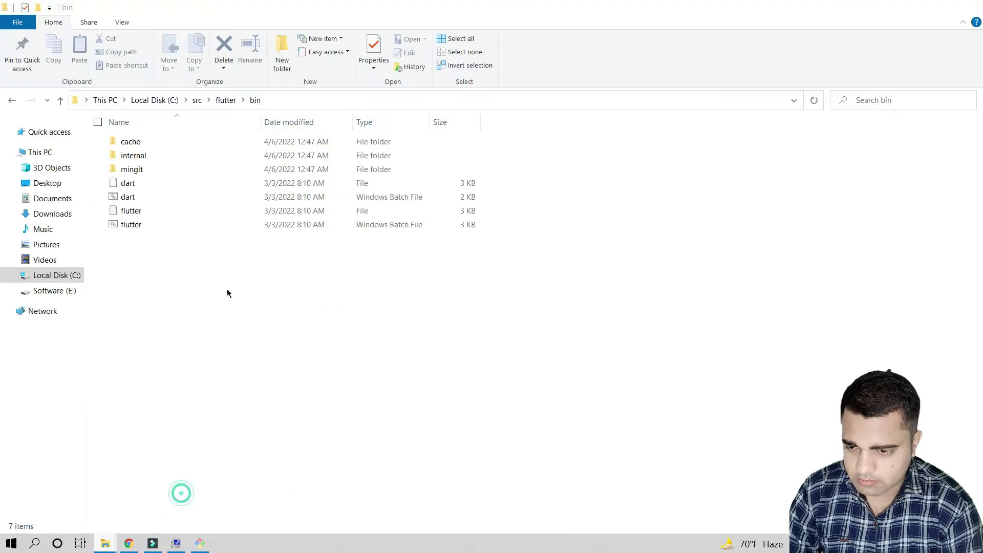
{"action": "left_click", "coordinate": [15, 100]}
{"action": "left_click", "coordinate": [318, 106]}
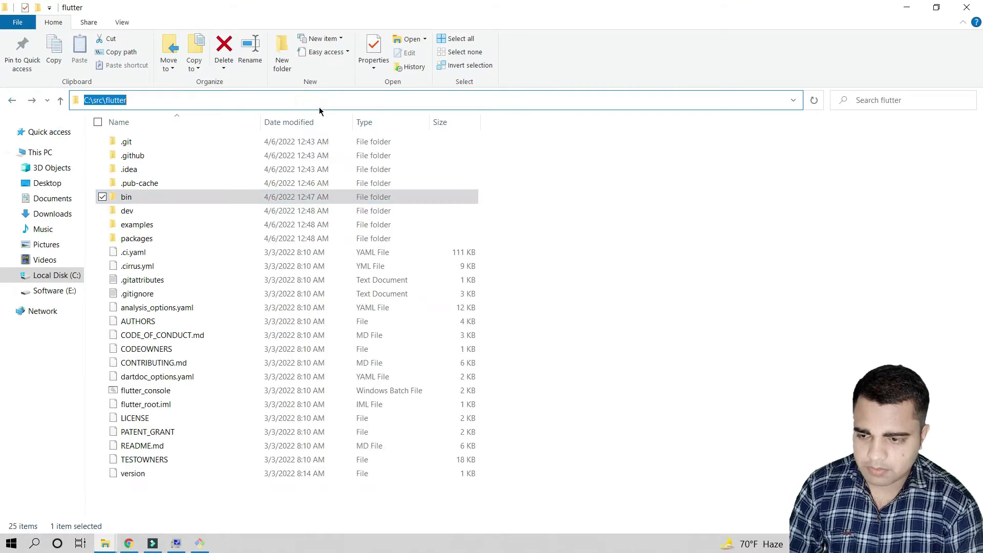
{"action": "type", "text": "cmd"}
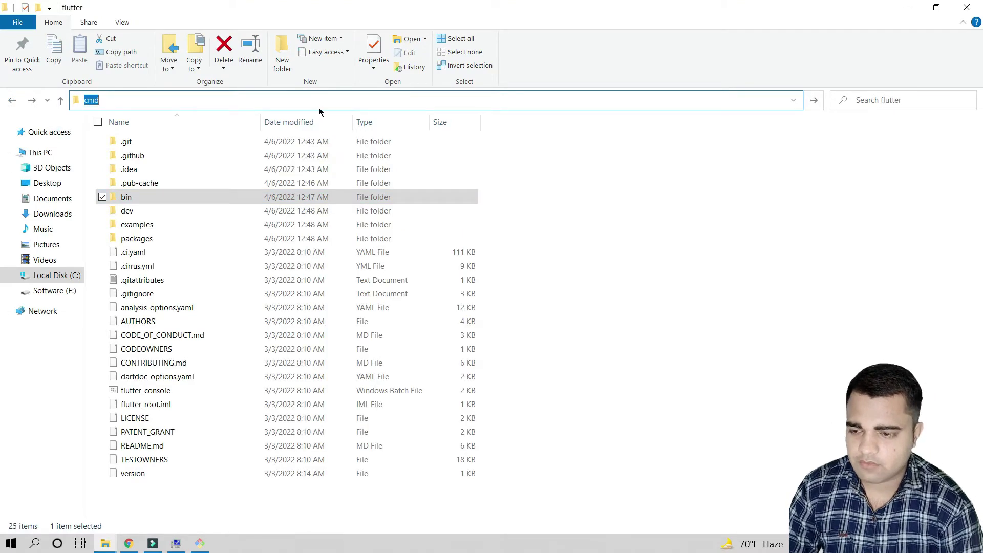
{"action": "key", "text": "Return"}
Step: Minimize the Git Bash window and move the Command Prompt aside so the documentation in Chrome stays readable
{"action": "left_click_drag", "start_coordinate": [354, 19], "coordinate": [614, 105]}
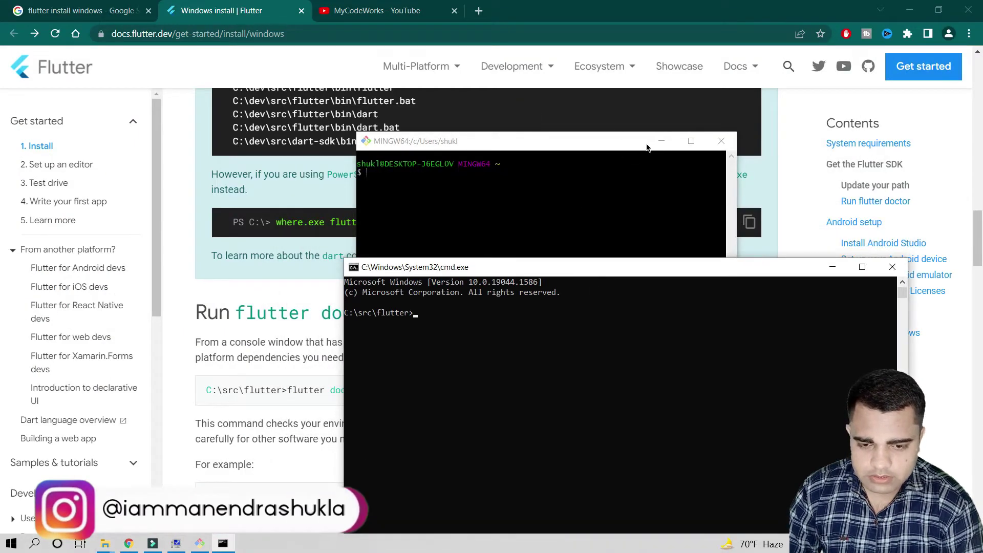
{"action": "left_click", "coordinate": [646, 148]}
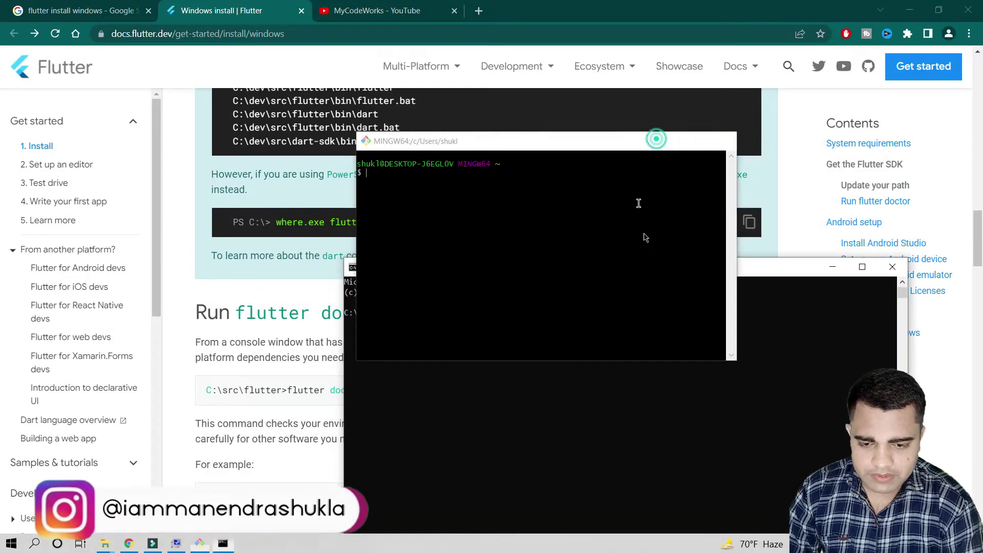
{"action": "left_click", "coordinate": [661, 141]}
{"action": "left_click_drag", "start_coordinate": [648, 269], "coordinate": [736, 190]}
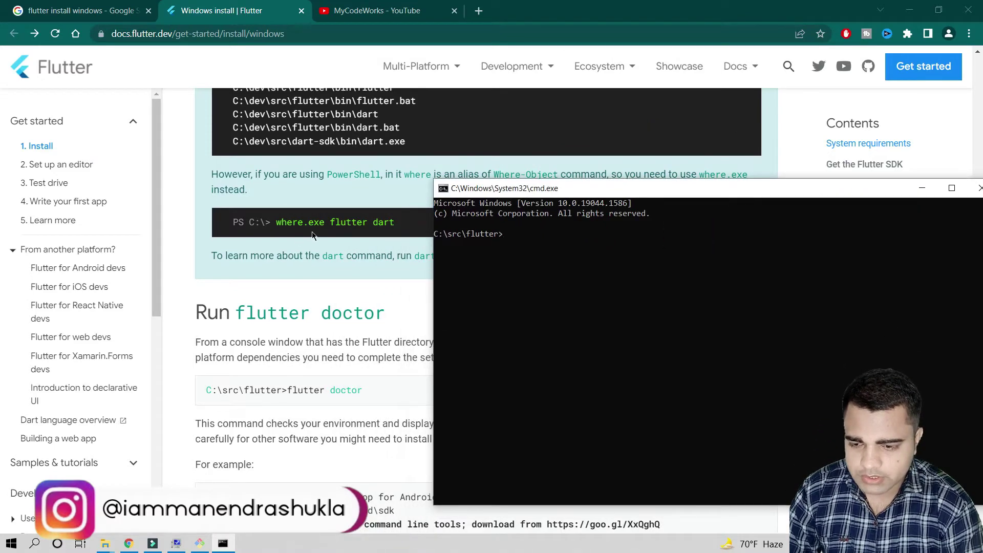
Step: Check the documentation's where command, run "where flutter dart" in the Command Prompt, and close that console
{"action": "scroll", "coordinate": [312, 232], "scroll_direction": "up", "scroll_amount": 5}
{"action": "scroll", "coordinate": [307, 230], "scroll_direction": "down", "scroll_amount": 4}
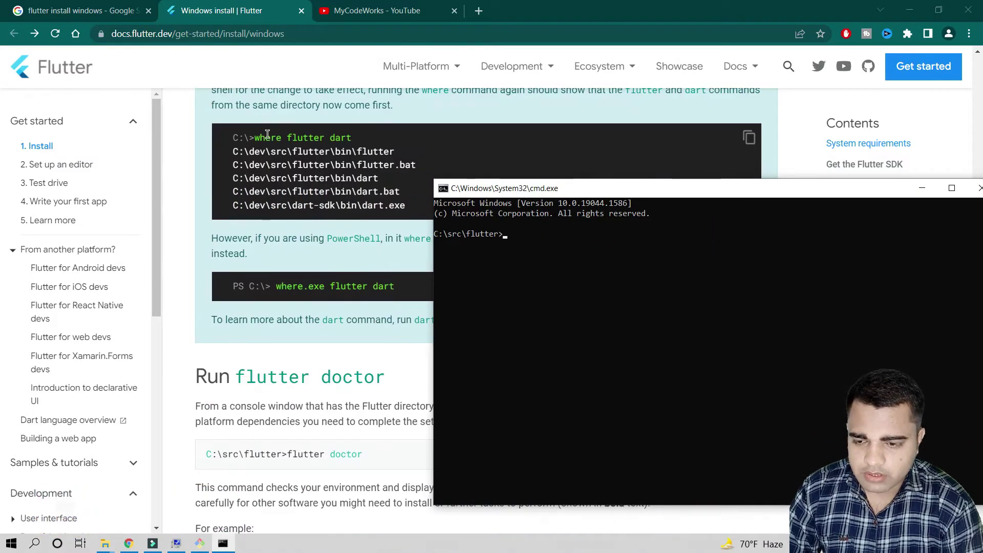
{"action": "left_click", "coordinate": [551, 247]}
{"action": "type", "text": "w"}
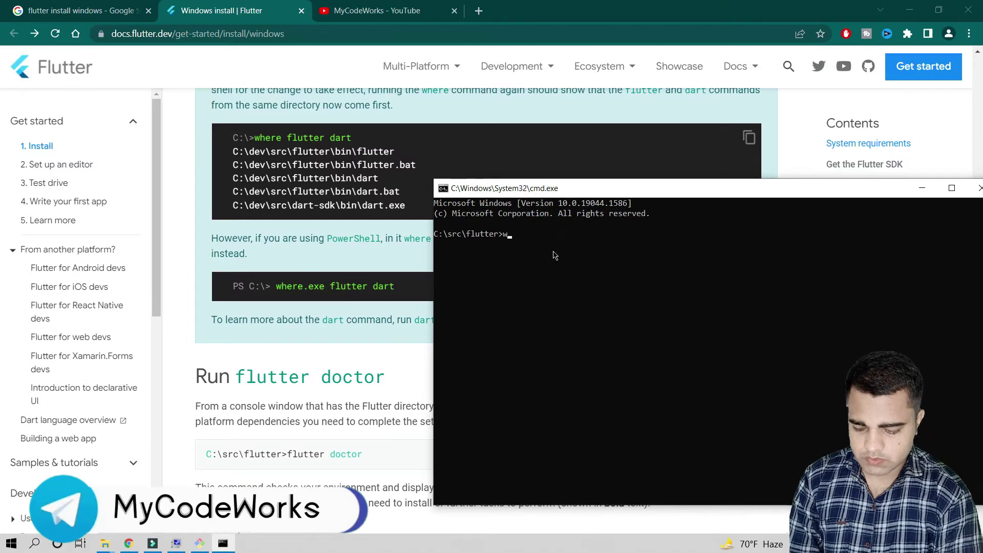
{"action": "type", "text": "here "}
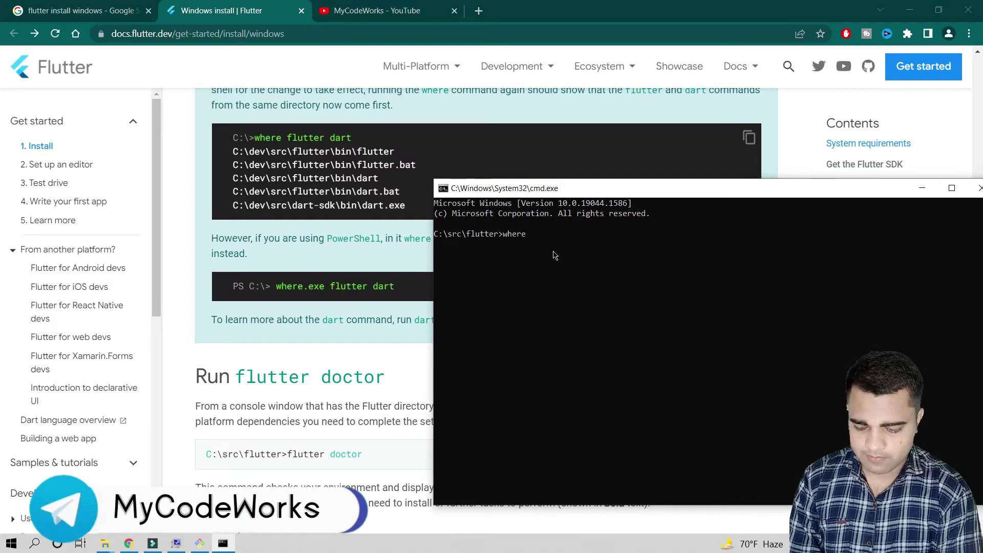
{"action": "type", "text": "flutter dar"}
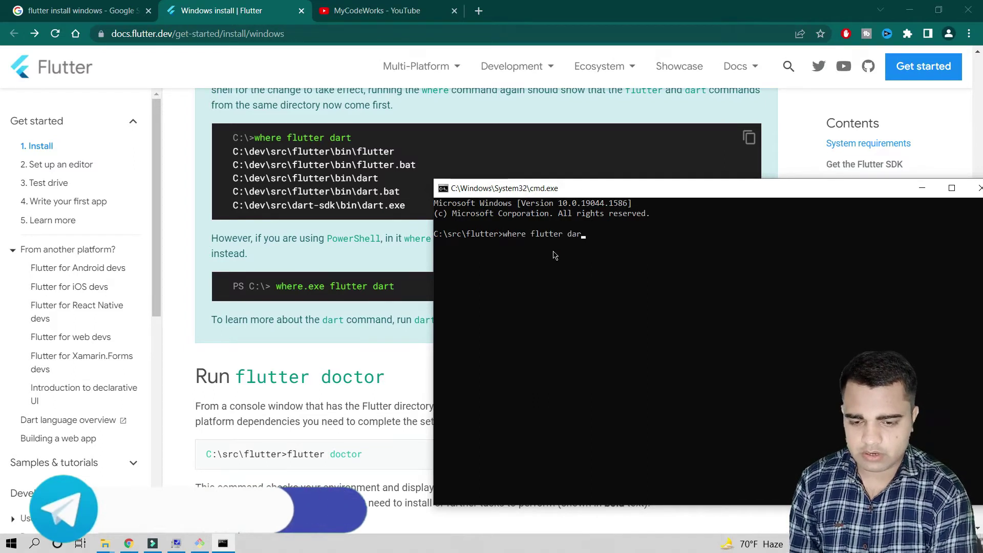
{"action": "type", "text": "t"}
{"action": "key", "text": "Return"}
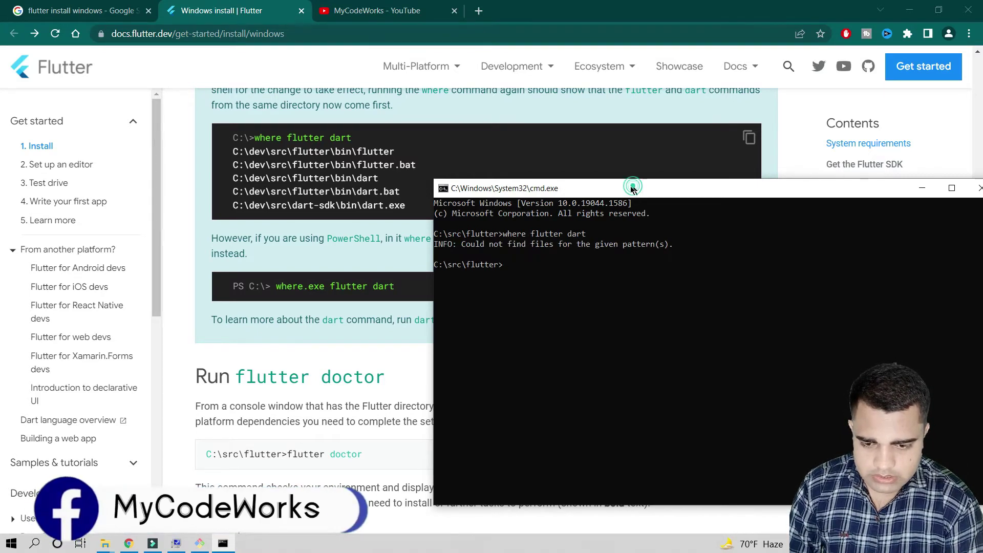
{"action": "left_click_drag", "start_coordinate": [634, 192], "coordinate": [456, 195]}
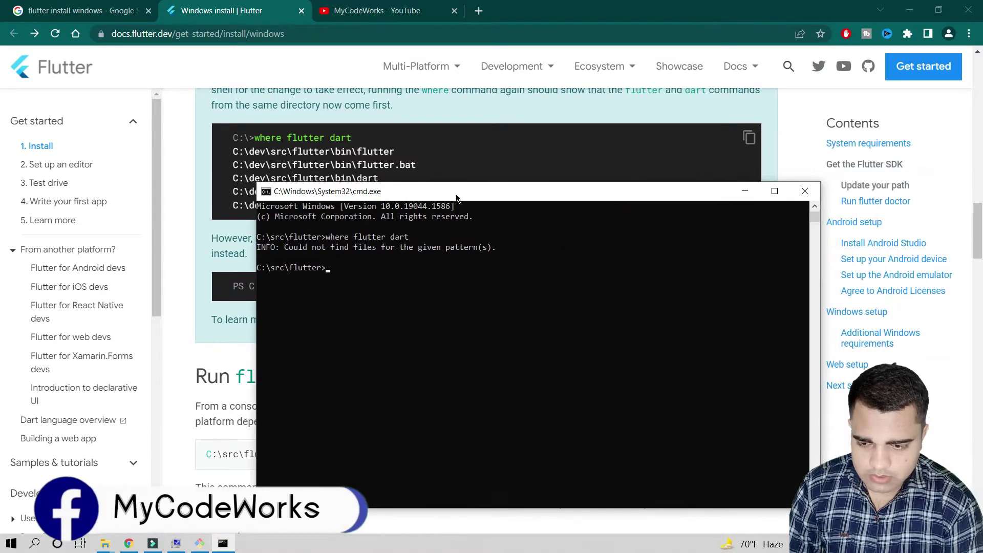
{"action": "left_click", "coordinate": [802, 192]}
Step: Reread the Path update instructions, and accept the open Environment Variables and System Properties dialogs to save the Path change
{"action": "scroll", "coordinate": [489, 242], "scroll_direction": "up", "scroll_amount": 7}
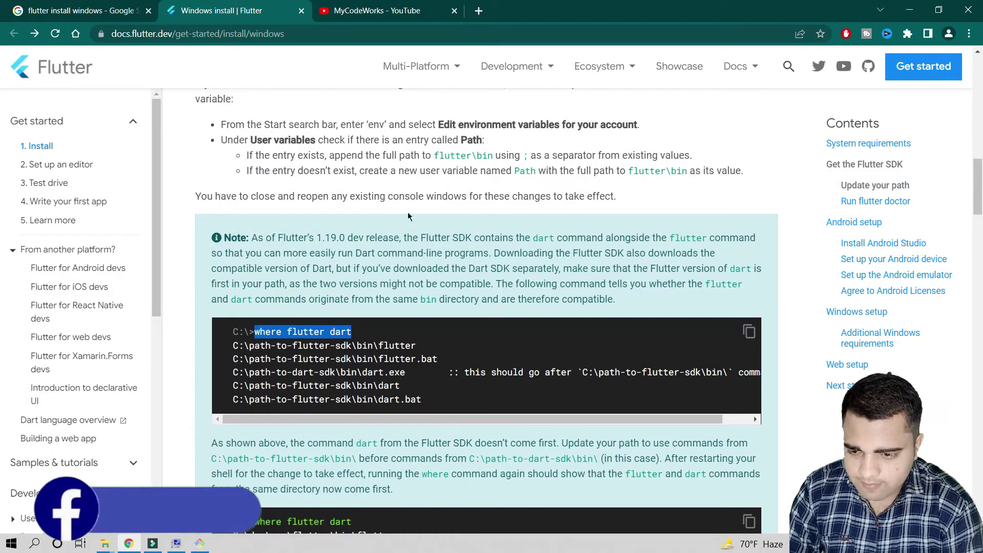
{"action": "left_click", "coordinate": [347, 188]}
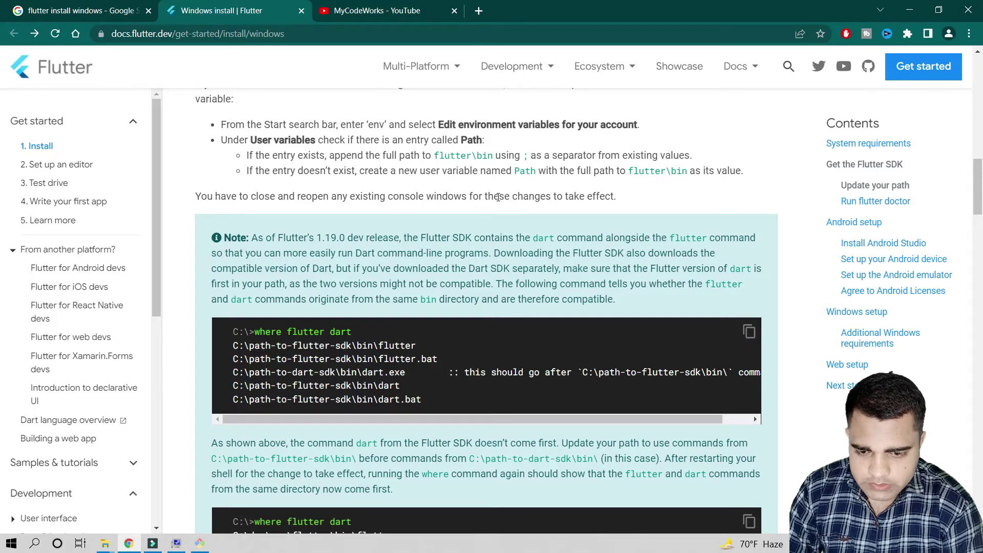
{"action": "scroll", "coordinate": [495, 214], "scroll_direction": "down", "scroll_amount": 1}
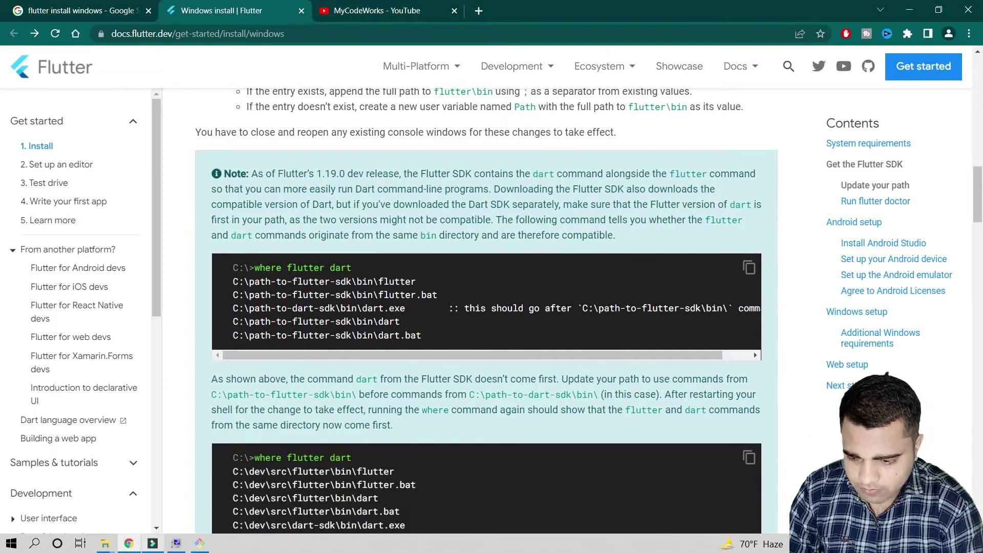
{"action": "left_click", "coordinate": [176, 544]}
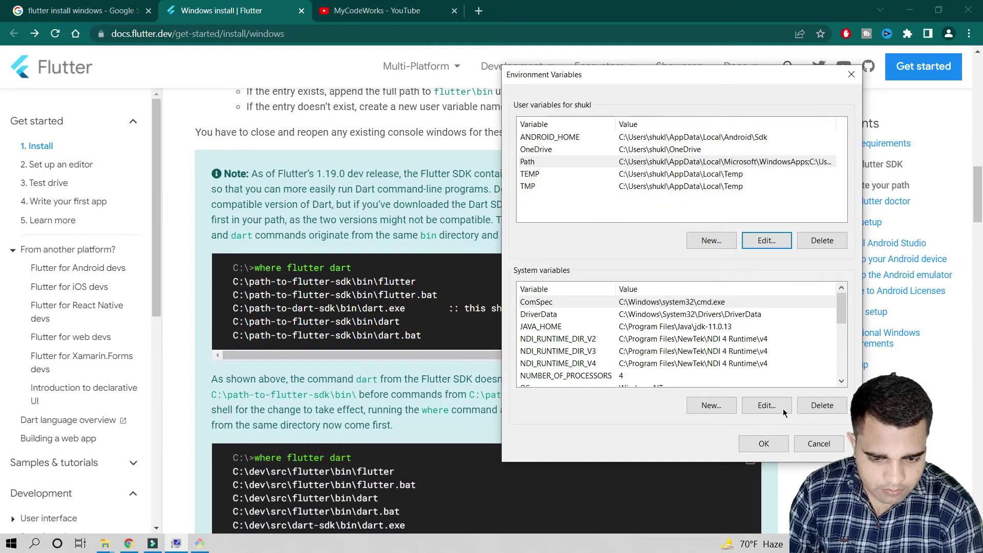
{"action": "left_click", "coordinate": [763, 443]}
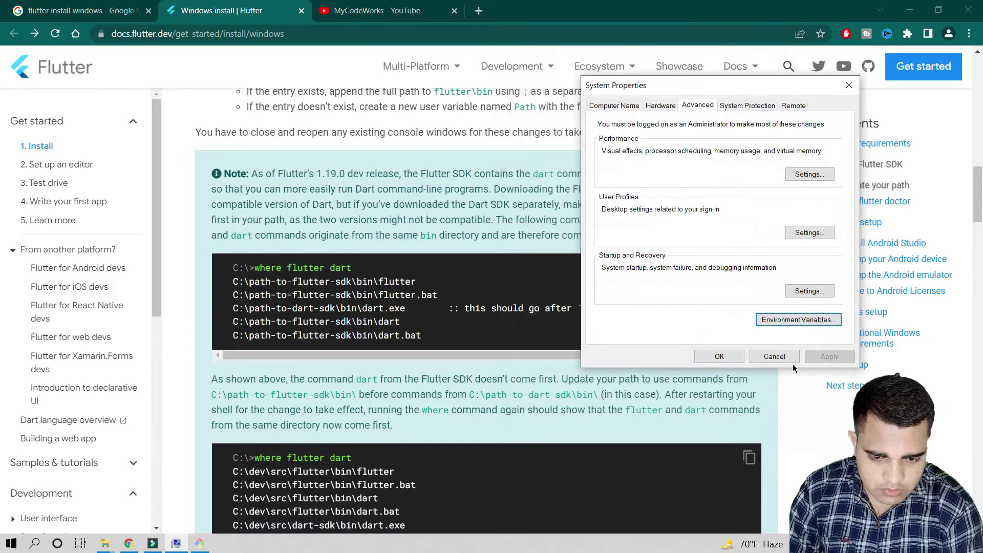
{"action": "left_click", "coordinate": [717, 356]}
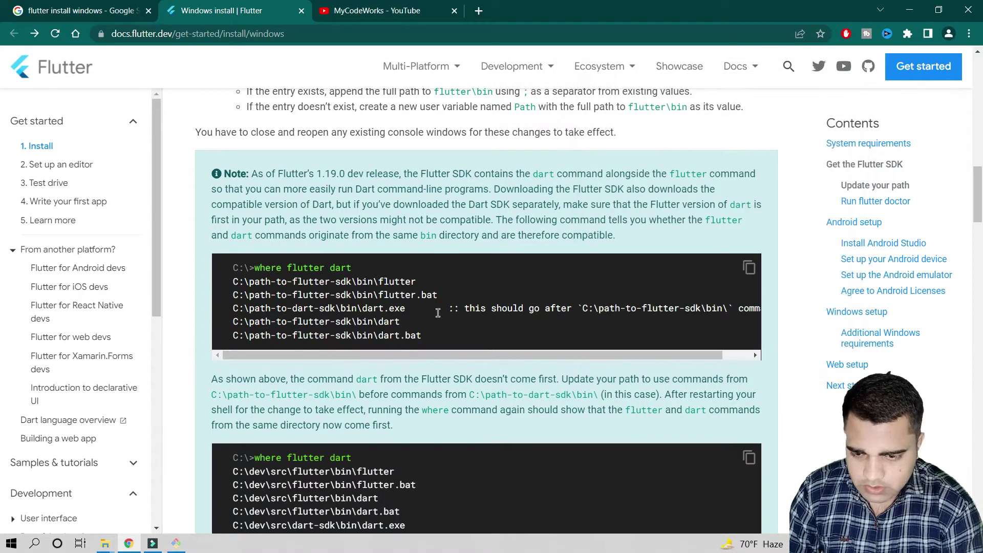
Step: Read the documentation from the where command note through the Run flutter doctor section, copying the sample flutter doctor command
{"action": "scroll", "coordinate": [437, 276], "scroll_direction": "down", "scroll_amount": 1}
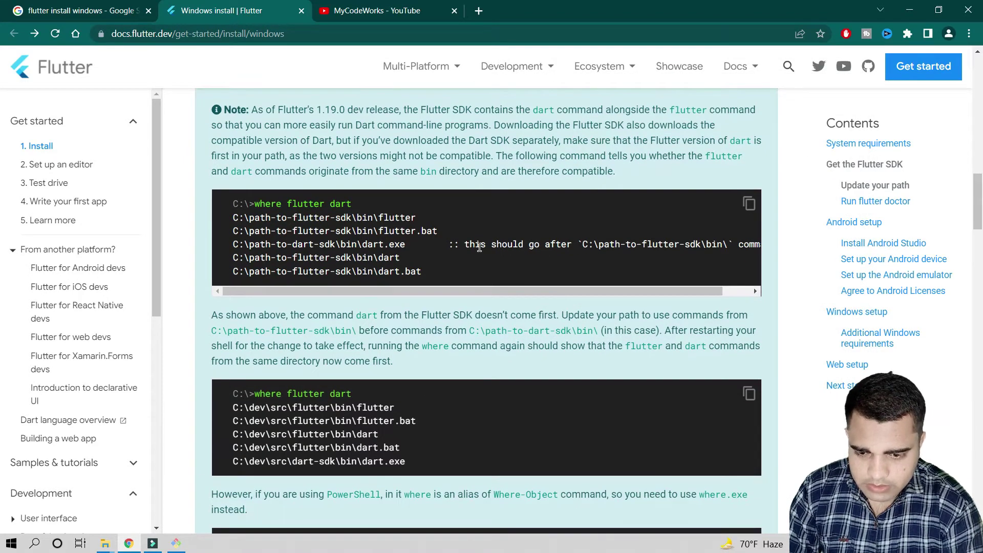
{"action": "scroll", "coordinate": [433, 260], "scroll_direction": "down", "scroll_amount": 10}
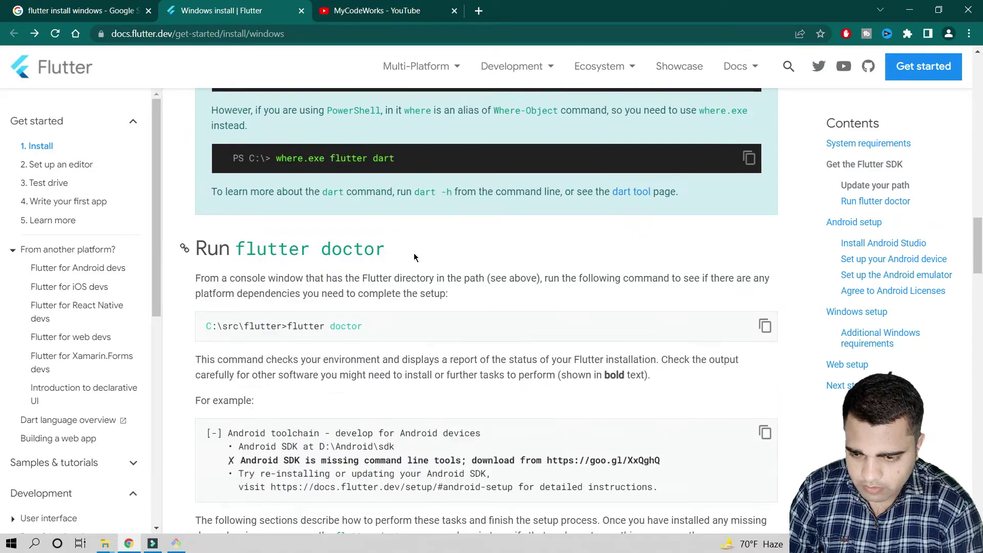
{"action": "scroll", "coordinate": [404, 271], "scroll_direction": "up", "scroll_amount": 3}
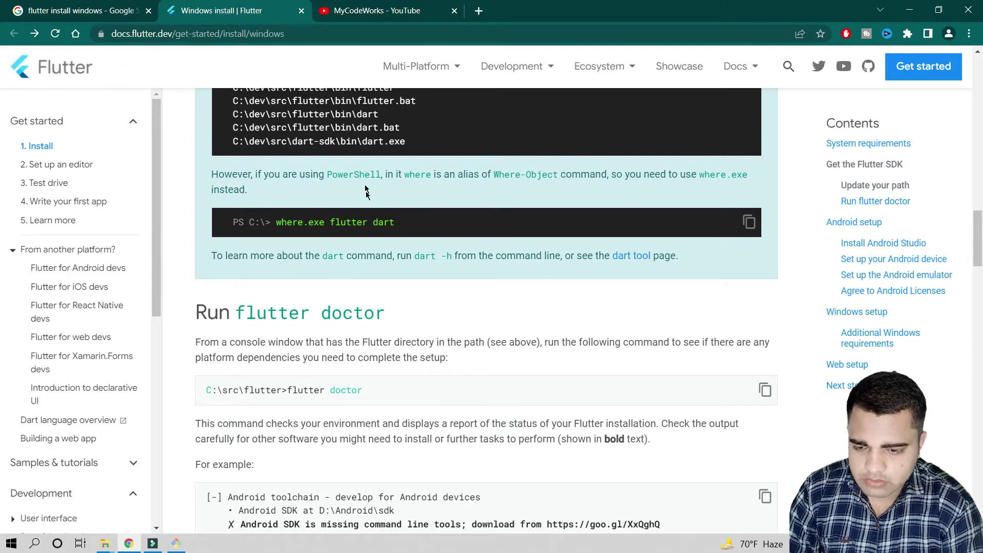
{"action": "scroll", "coordinate": [473, 255], "scroll_direction": "up", "scroll_amount": 3}
{"action": "scroll", "coordinate": [474, 254], "scroll_direction": "down", "scroll_amount": 2}
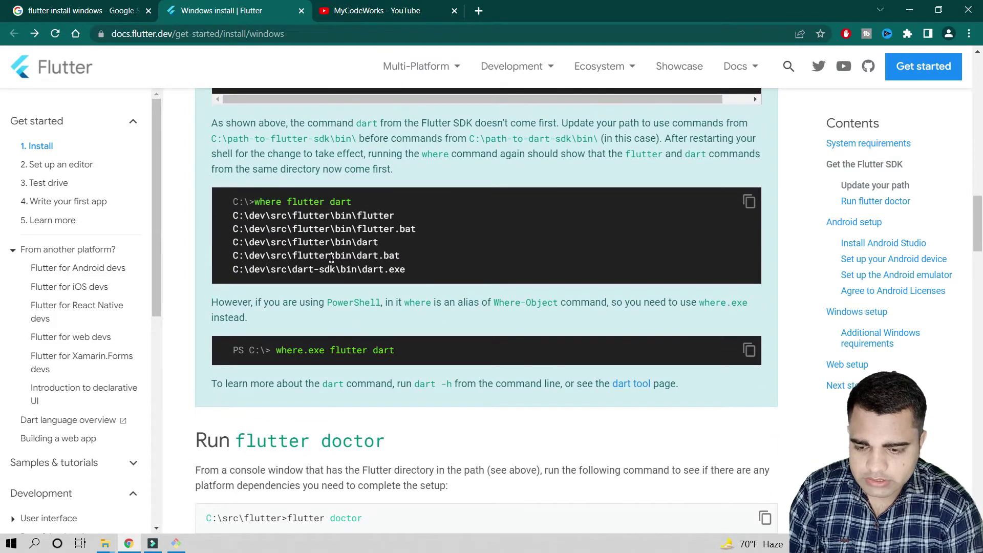
{"action": "scroll", "coordinate": [344, 273], "scroll_direction": "down", "scroll_amount": 2}
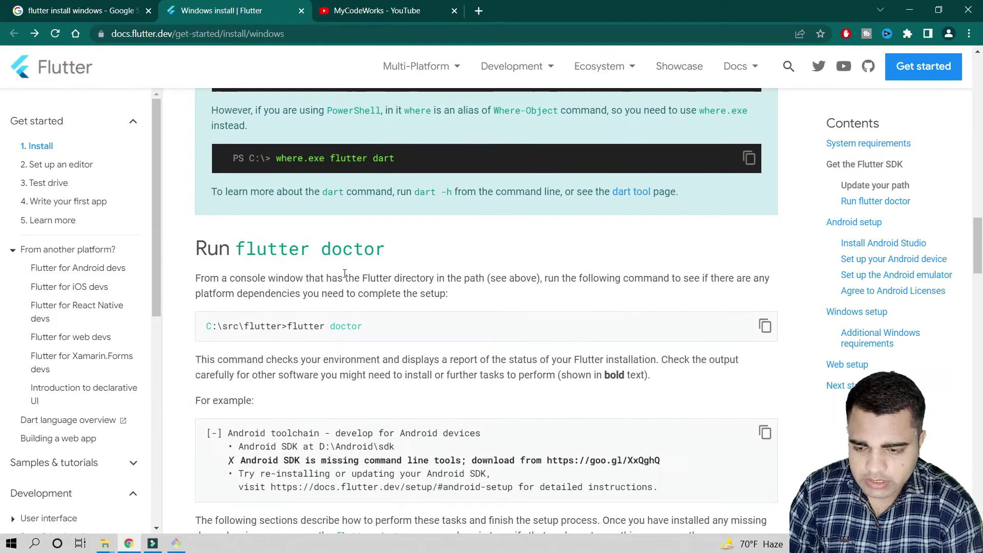
{"action": "left_click", "coordinate": [764, 326]}
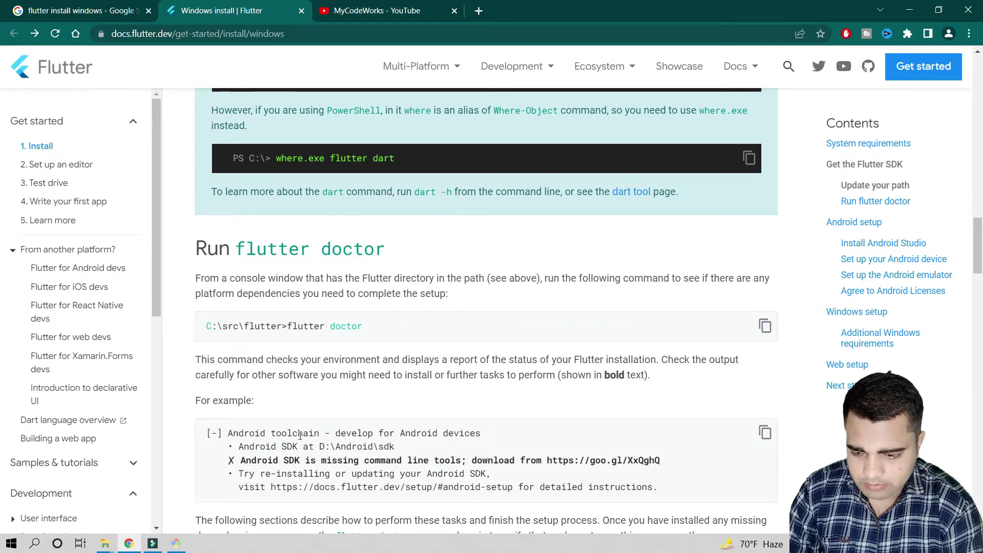
{"action": "scroll", "coordinate": [252, 293], "scroll_direction": "down", "scroll_amount": 3}
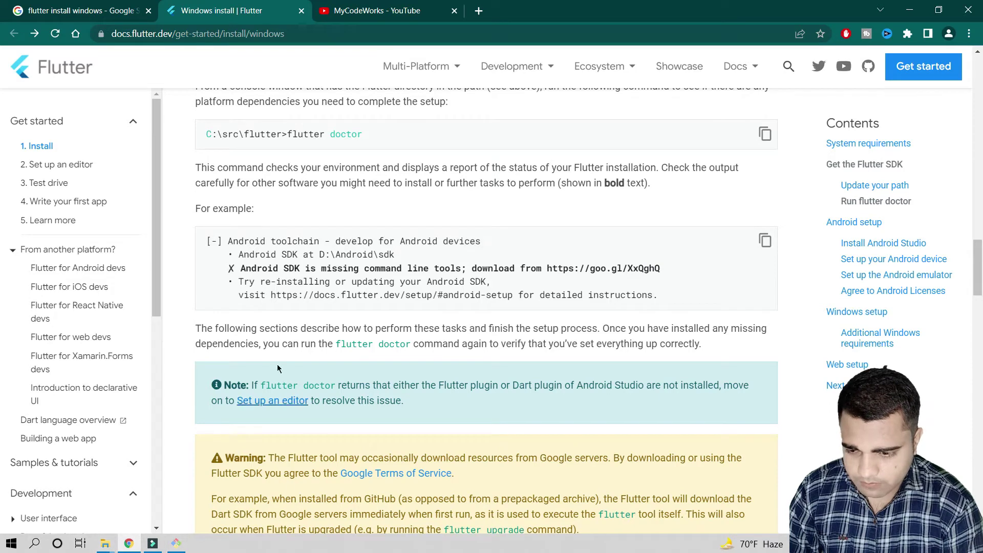
{"action": "scroll", "coordinate": [287, 241], "scroll_direction": "up", "scroll_amount": 1}
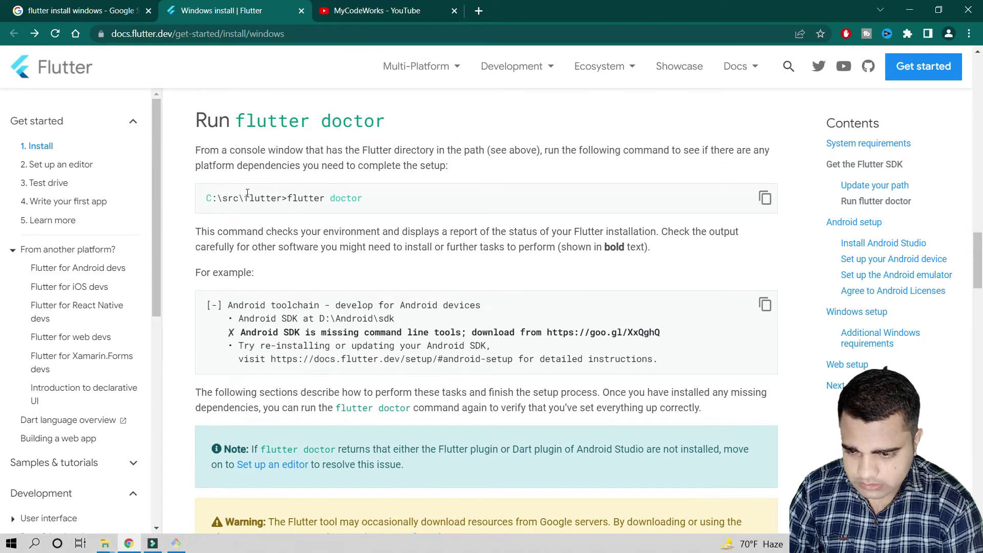
Step: Switch to the flutter folder in File Explorer, open a new Command Prompt in C:\src\flutter, and minimize the folder window
{"action": "left_click", "coordinate": [104, 543]}
{"action": "left_click", "coordinate": [220, 489]}
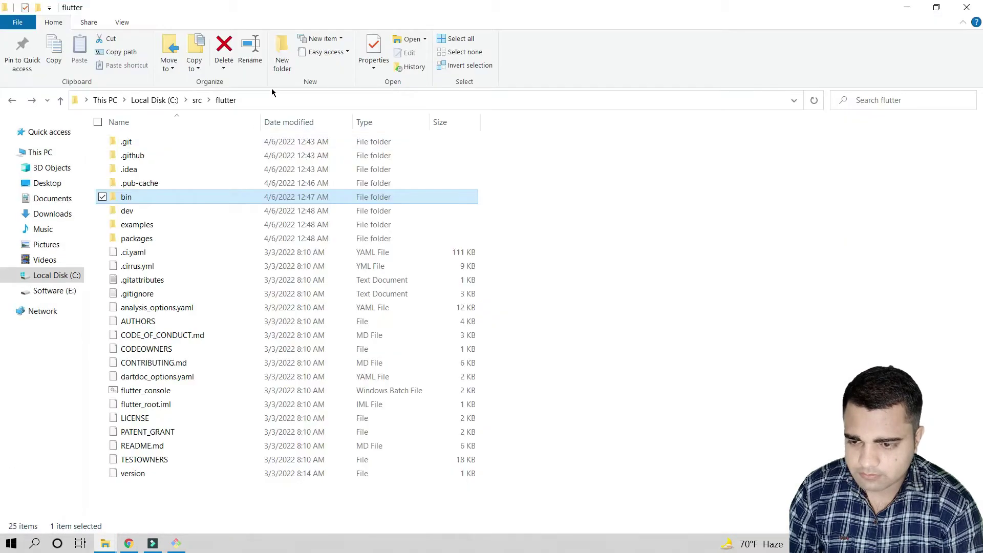
{"action": "left_click", "coordinate": [279, 104]}
{"action": "key", "text": "Return"}
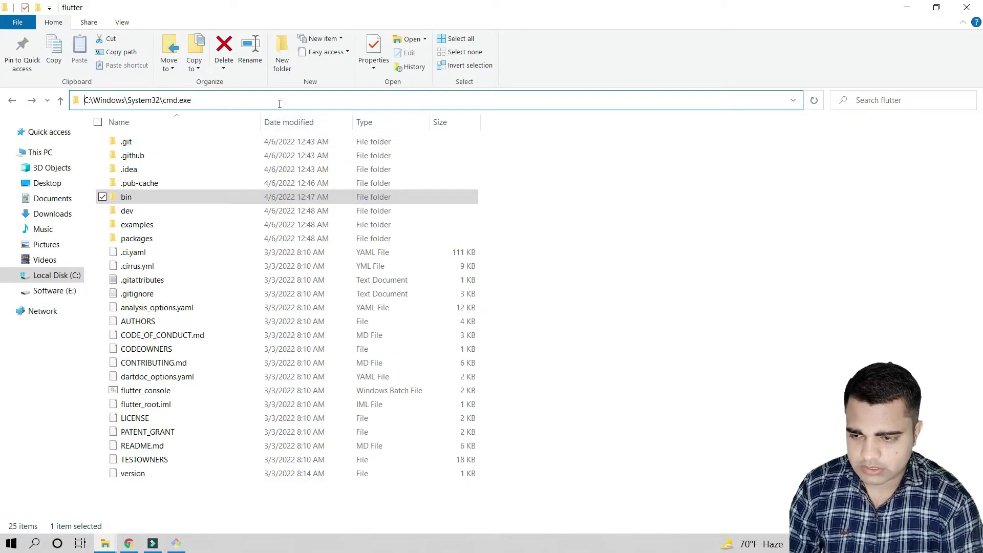
{"action": "left_click", "coordinate": [910, 7]}
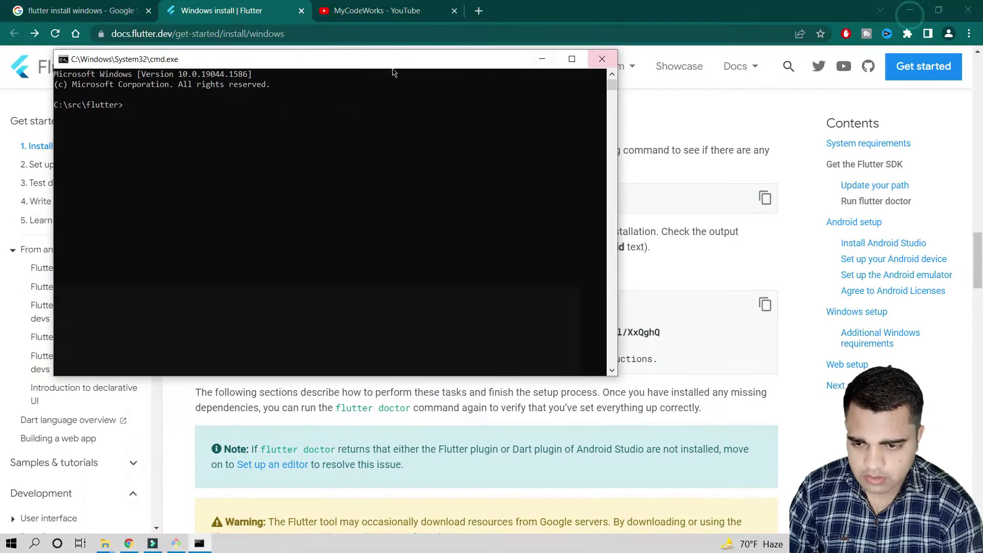
Step: Run "flutter doctor" in the Command Prompt at C:\src\flutter, positioning the console so its output can be followed
{"action": "left_click_drag", "start_coordinate": [392, 64], "coordinate": [711, 324]}
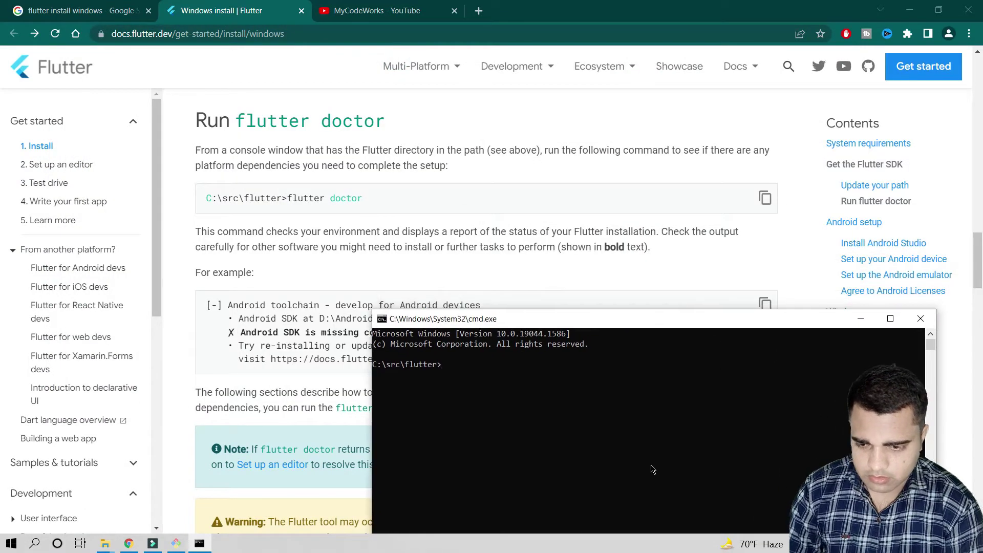
{"action": "left_click", "coordinate": [634, 426]}
{"action": "type", "text": "dl"}
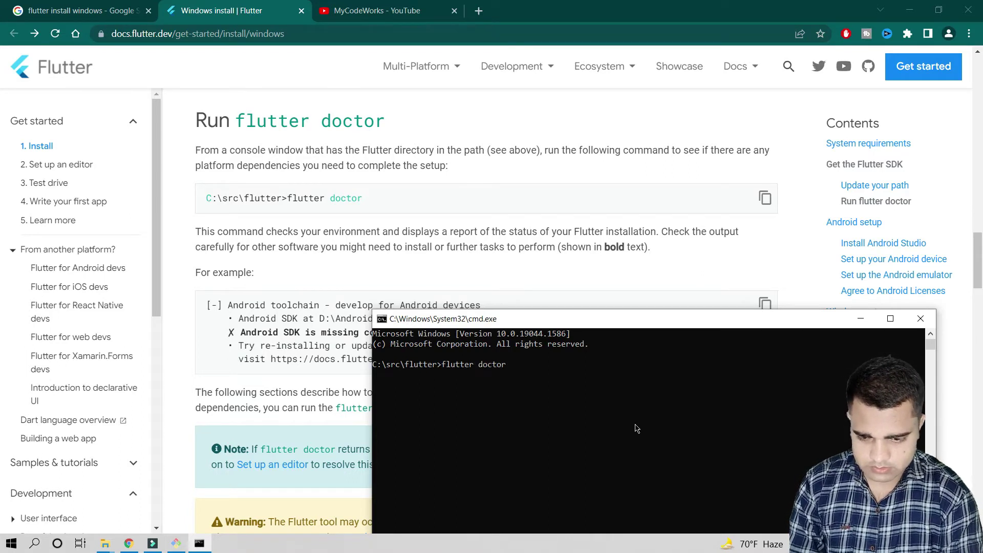
{"action": "key", "text": "Return"}
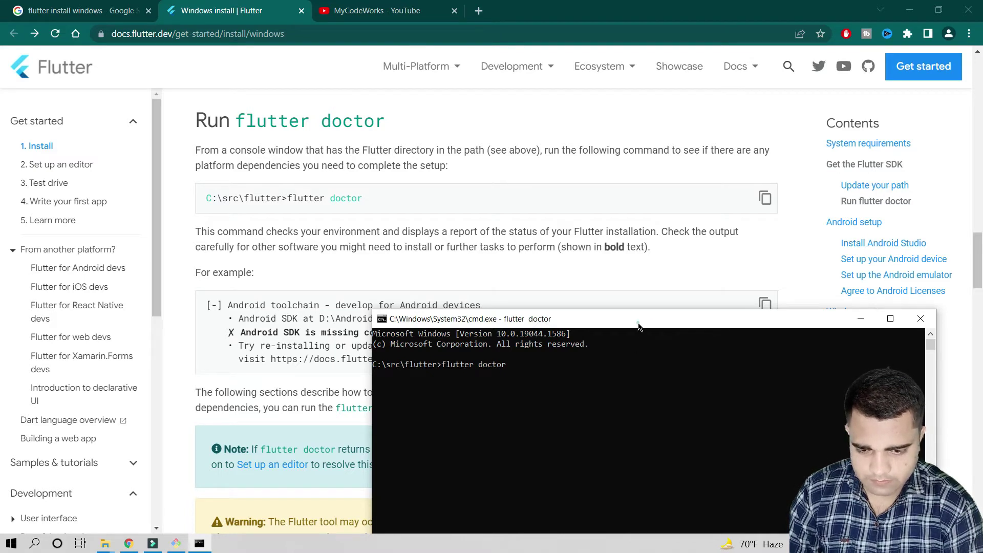
{"action": "left_click_drag", "start_coordinate": [638, 326], "coordinate": [668, 136]}
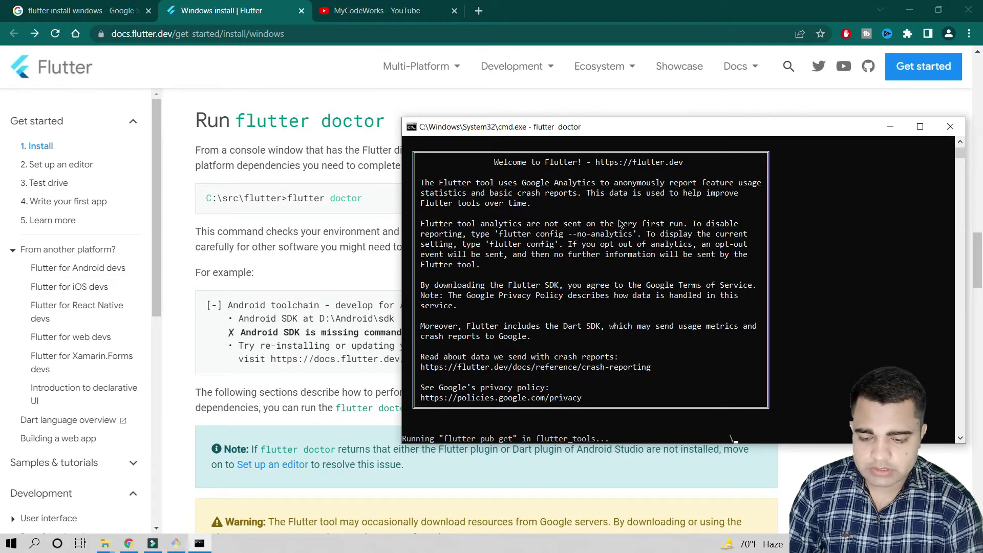
{"action": "scroll", "coordinate": [571, 297], "scroll_direction": "down", "scroll_amount": 2}
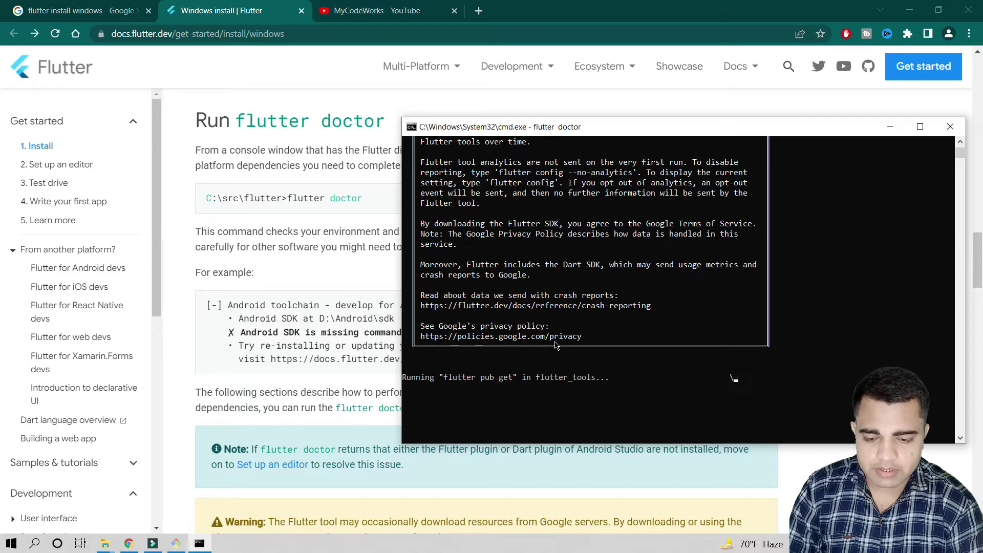
Step: Examine the Flutter welcome and analytics notice in the console while flutter doctor is running
{"action": "scroll", "coordinate": [557, 344], "scroll_direction": "up", "scroll_amount": 2}
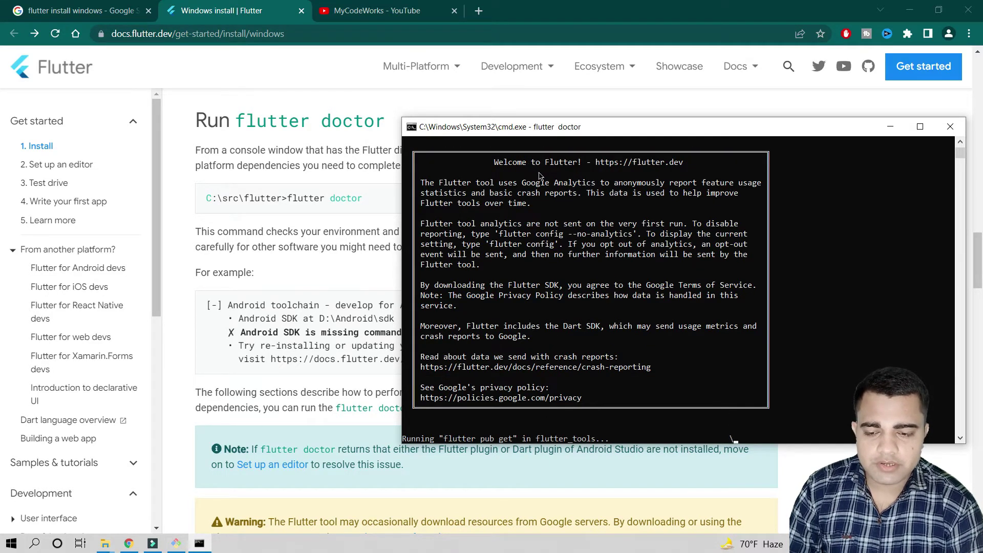
{"action": "scroll", "coordinate": [568, 223], "scroll_direction": "down", "scroll_amount": 2}
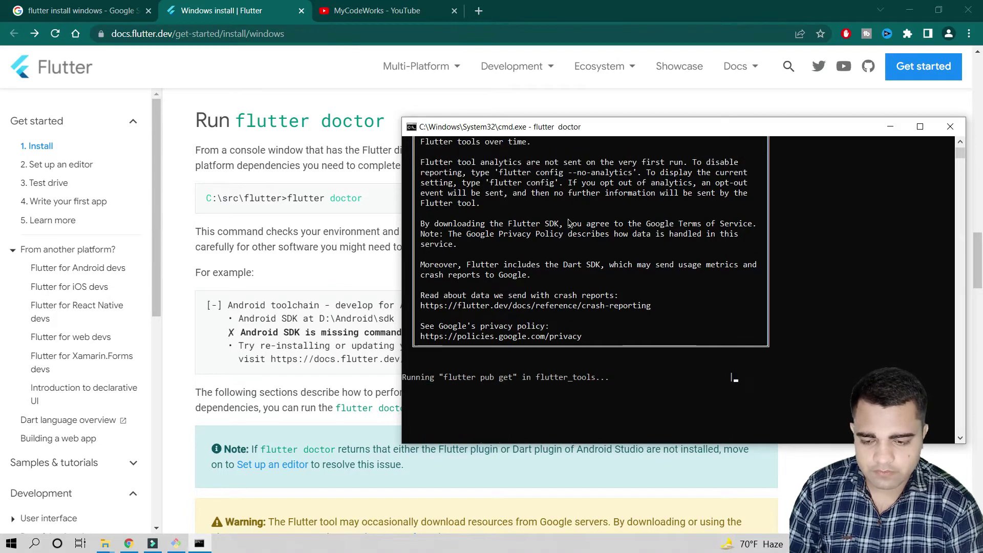
{"action": "scroll", "coordinate": [622, 256], "scroll_direction": "up", "scroll_amount": 2}
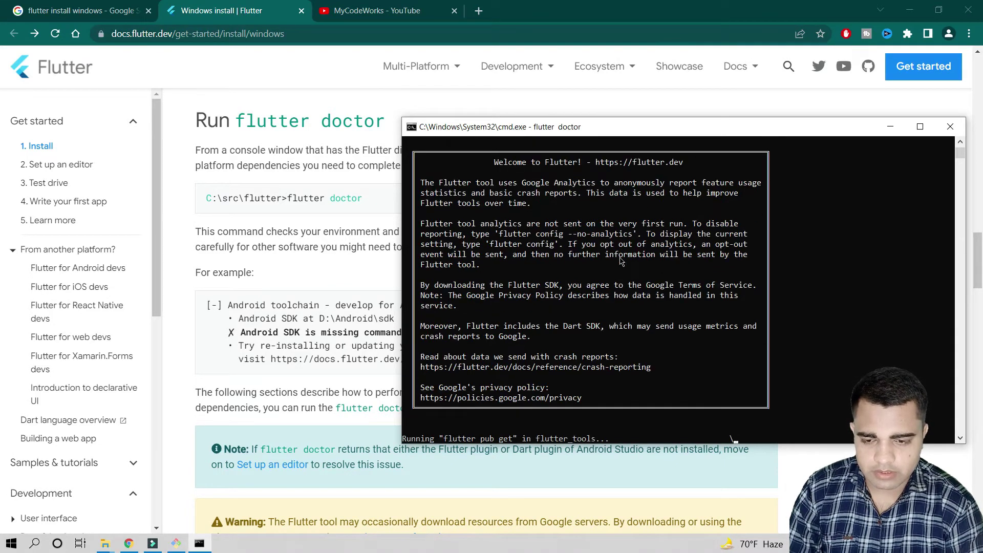
{"action": "scroll", "coordinate": [624, 253], "scroll_direction": "down", "scroll_amount": 3}
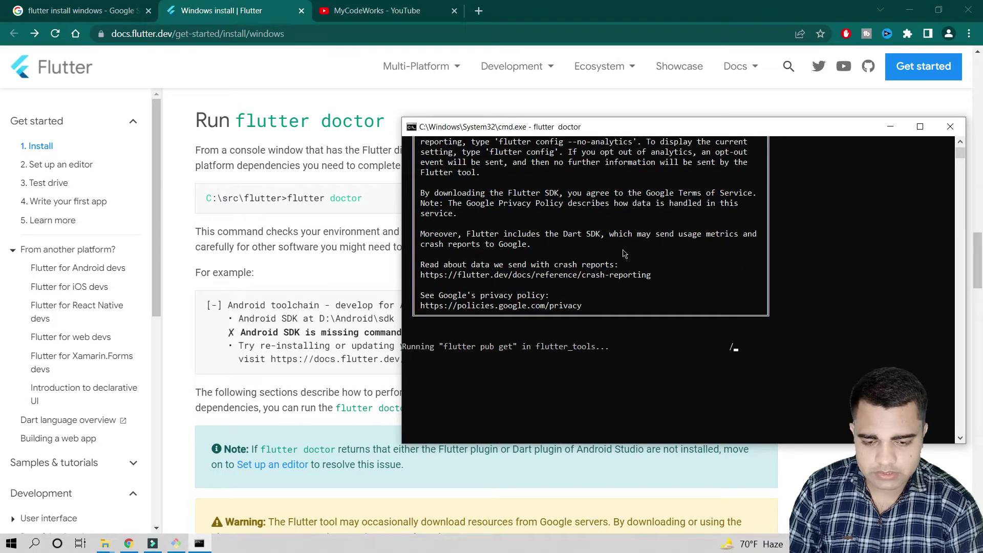
Step: Return to the browser documentation and read the Run flutter doctor section through its note and analytics warning
{"action": "left_click", "coordinate": [306, 314]}
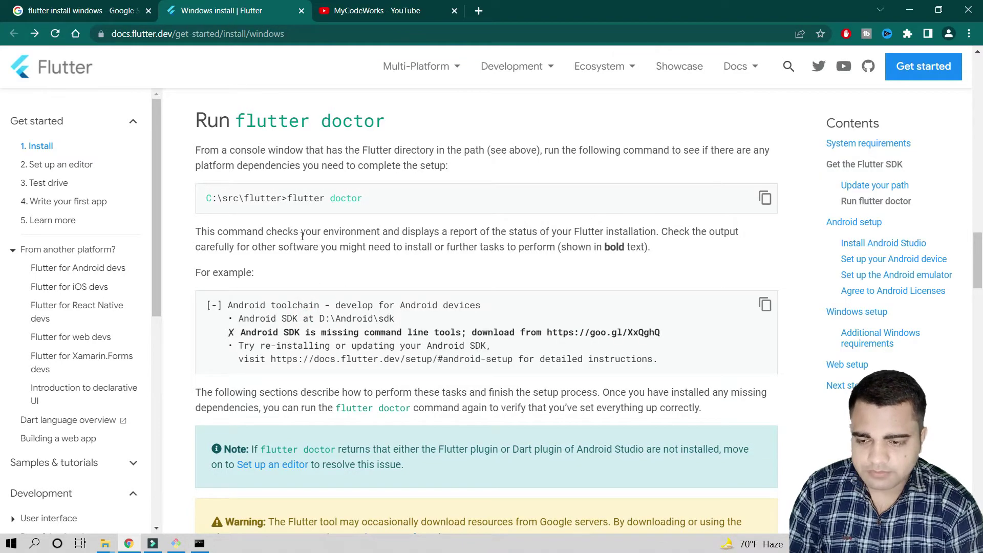
{"action": "left_click_drag", "start_coordinate": [205, 117], "coordinate": [481, 128]}
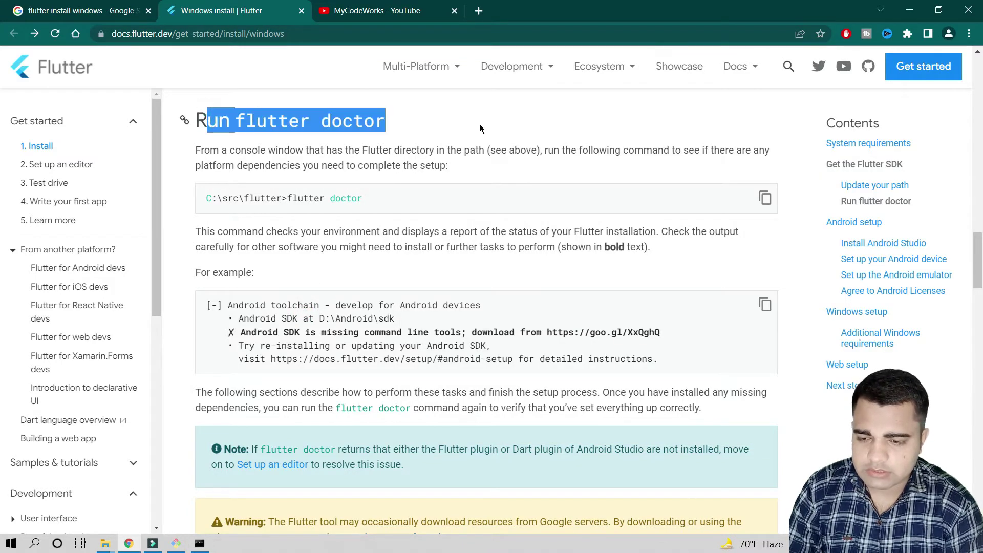
{"action": "left_click", "coordinate": [404, 204]}
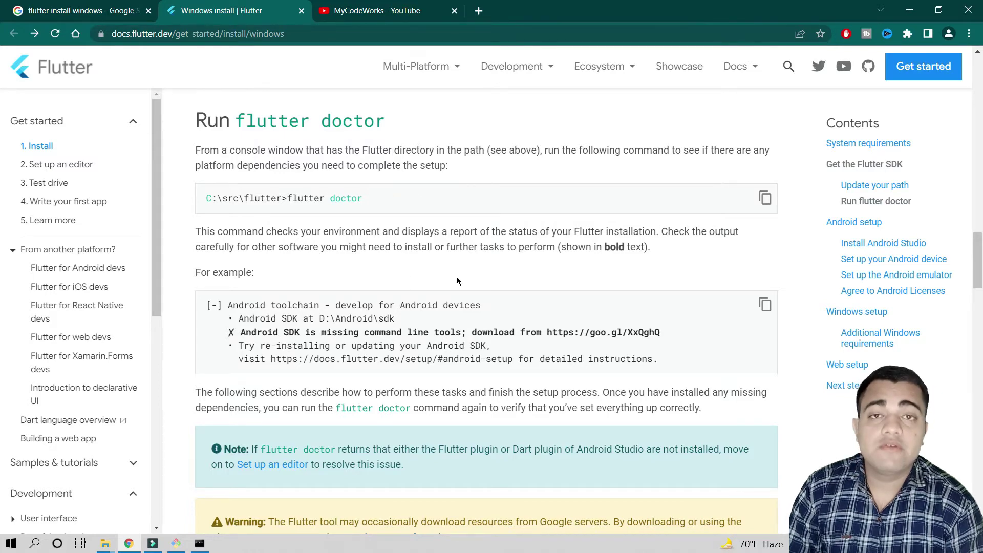
{"action": "scroll", "coordinate": [456, 279], "scroll_direction": "down", "scroll_amount": 3}
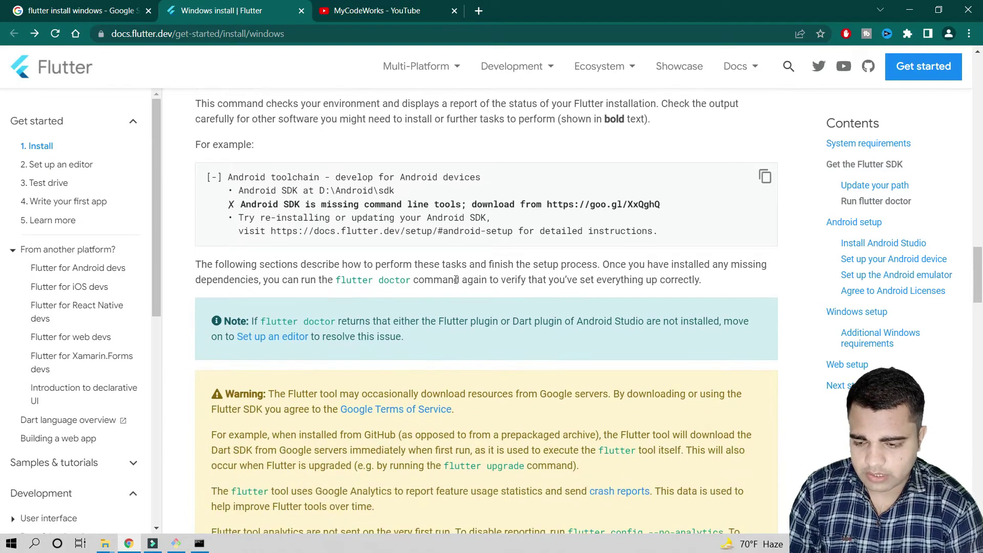
{"action": "scroll", "coordinate": [453, 280], "scroll_direction": "up", "scroll_amount": 7}
{"action": "scroll", "coordinate": [451, 279], "scroll_direction": "down", "scroll_amount": 10}
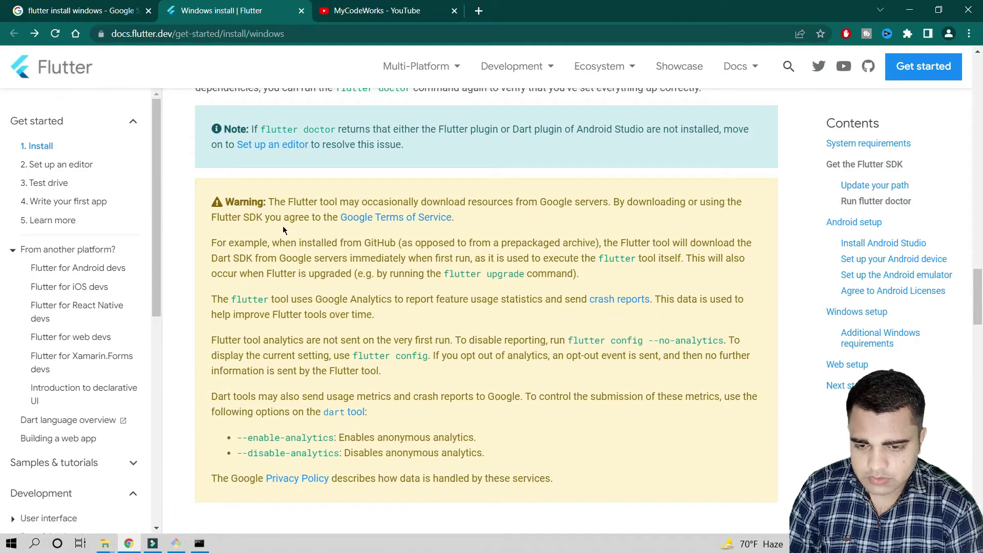
{"action": "scroll", "coordinate": [261, 231], "scroll_direction": "down", "scroll_amount": 3}
{"action": "scroll", "coordinate": [234, 237], "scroll_direction": "up", "scroll_amount": 3}
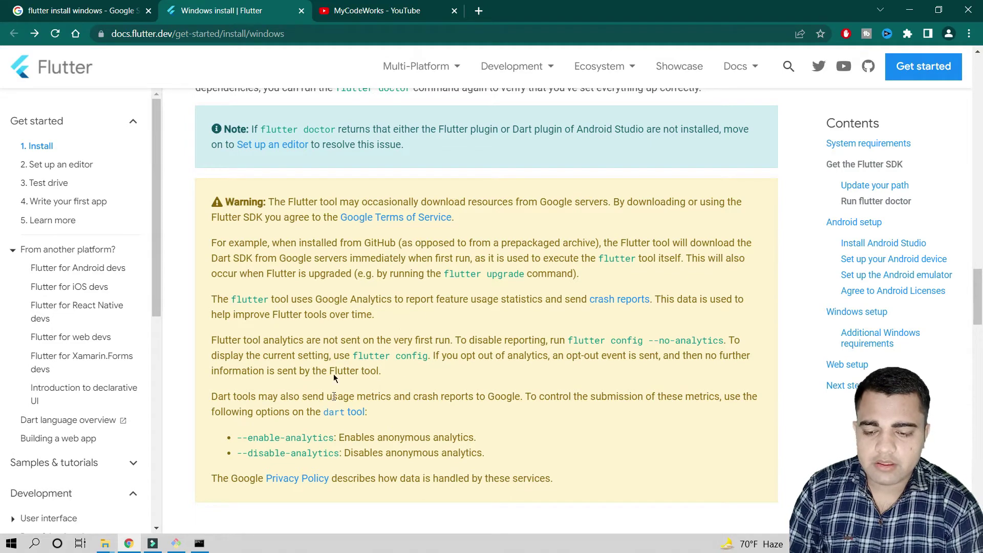
Step: Review the Update your path and Get the Flutter SDK sections of the Windows install page again
{"action": "scroll", "coordinate": [389, 266], "scroll_direction": "up", "scroll_amount": 12}
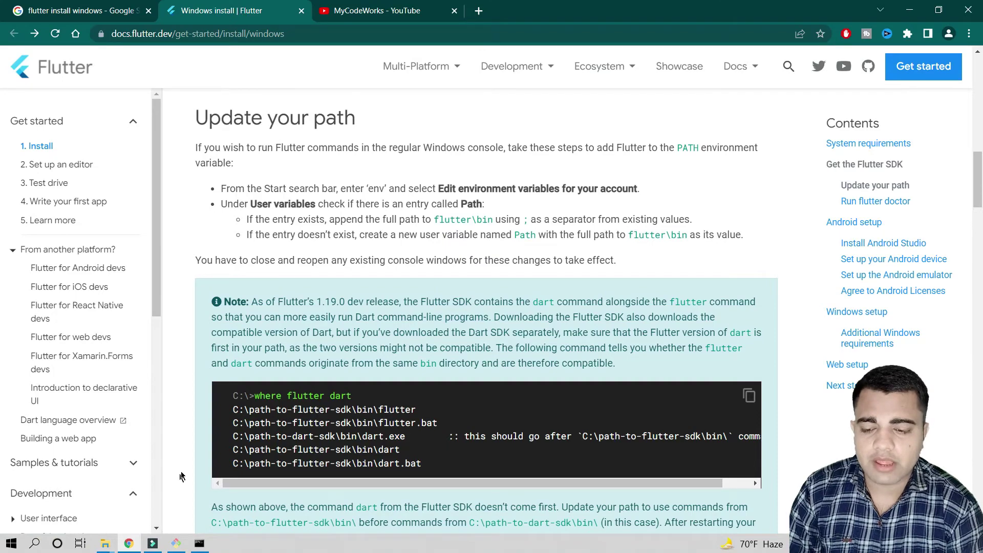
{"action": "scroll", "coordinate": [285, 384], "scroll_direction": "up", "scroll_amount": 9}
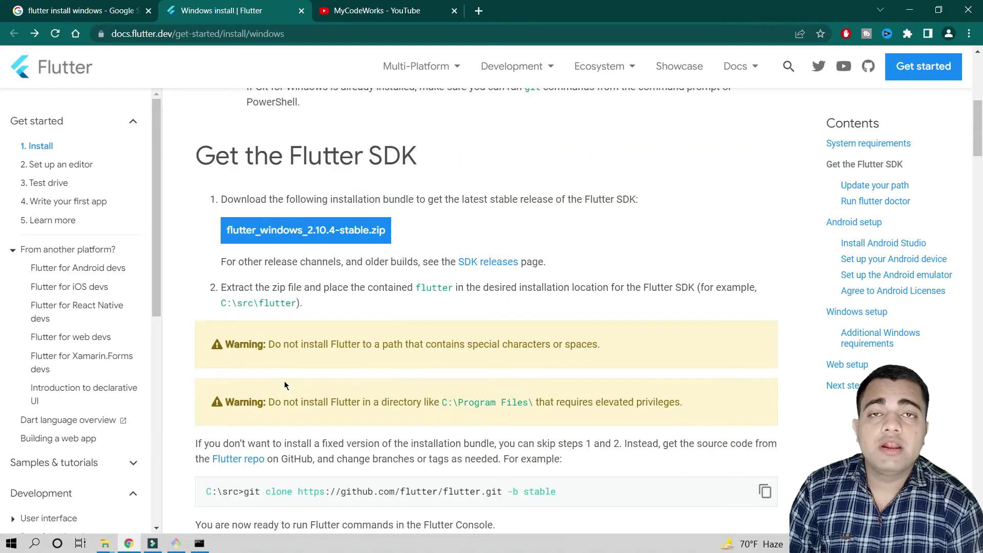
{"action": "scroll", "coordinate": [285, 385], "scroll_direction": "down", "scroll_amount": 20}
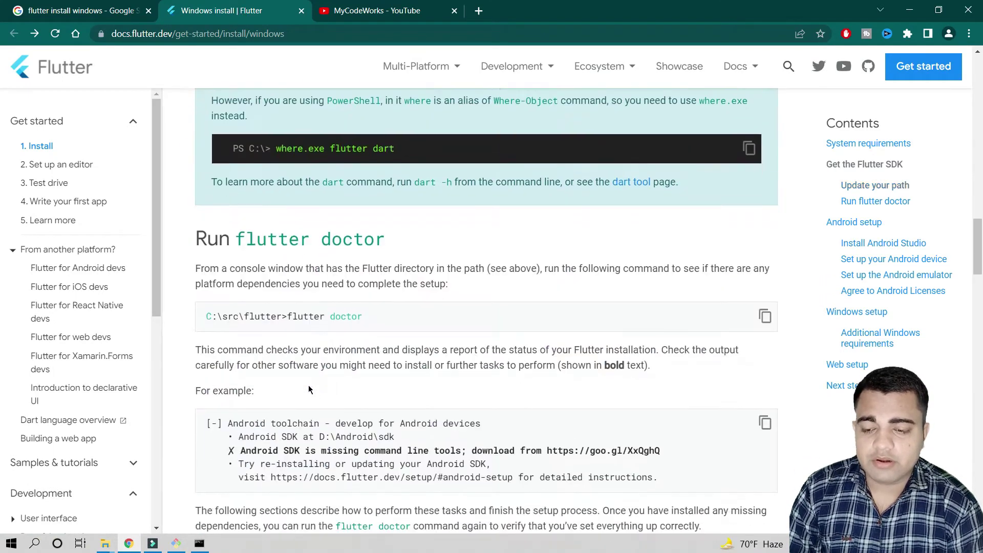
Step: Read the Android setup section, including its note, the Install Android Studio steps and the Android device instructions
{"action": "scroll", "coordinate": [309, 387], "scroll_direction": "down", "scroll_amount": 6}
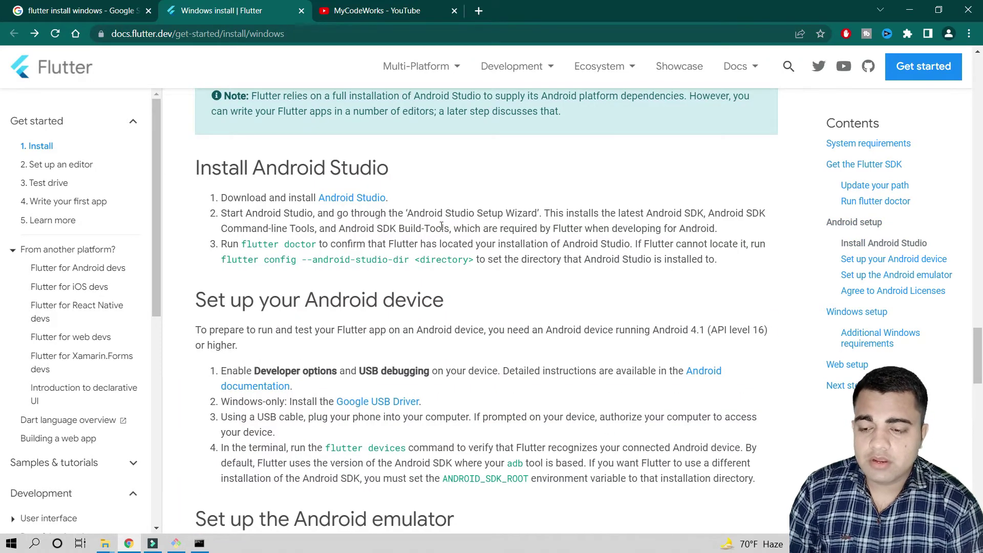
{"action": "scroll", "coordinate": [423, 207], "scroll_direction": "up", "scroll_amount": 1}
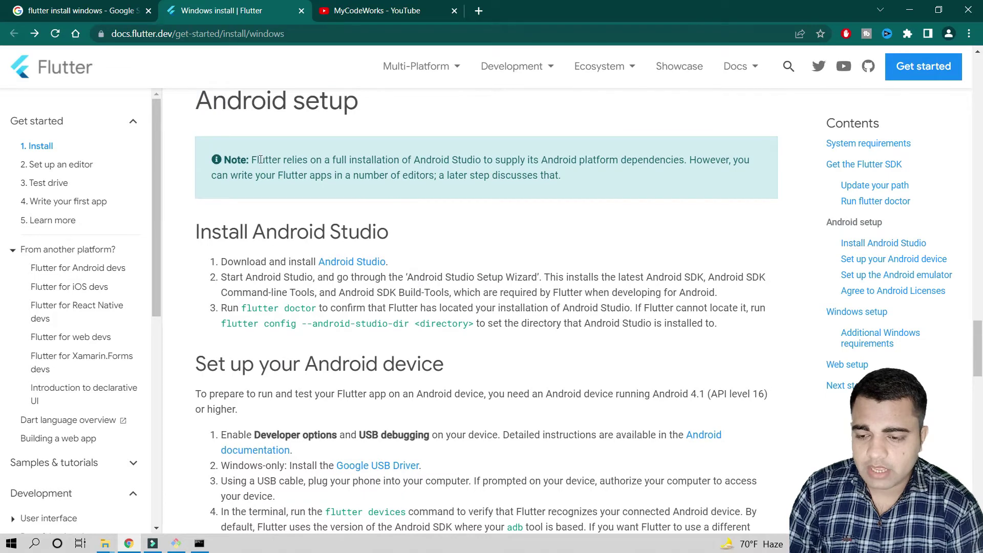
{"action": "scroll", "coordinate": [260, 159], "scroll_direction": "up", "scroll_amount": 2}
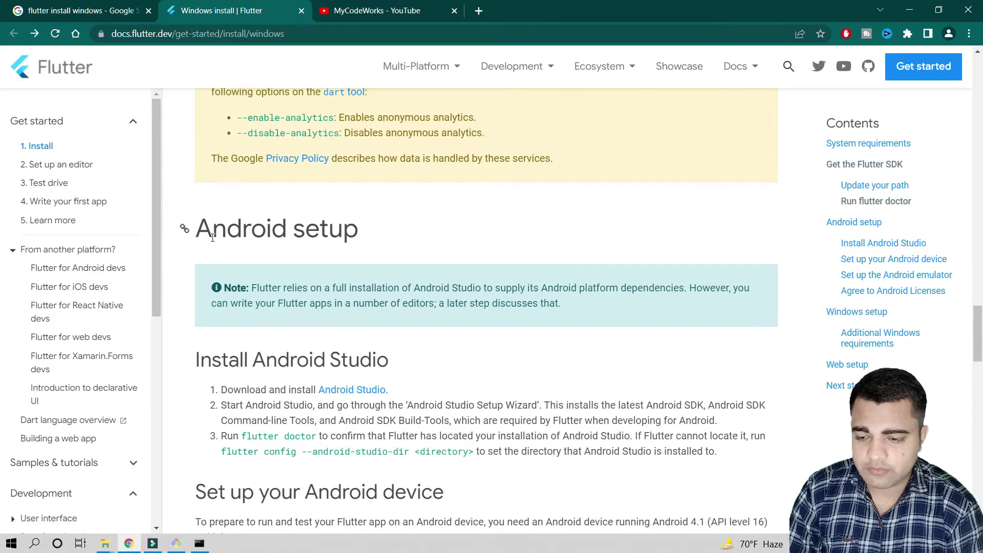
{"action": "left_click_drag", "start_coordinate": [197, 231], "coordinate": [351, 233]}
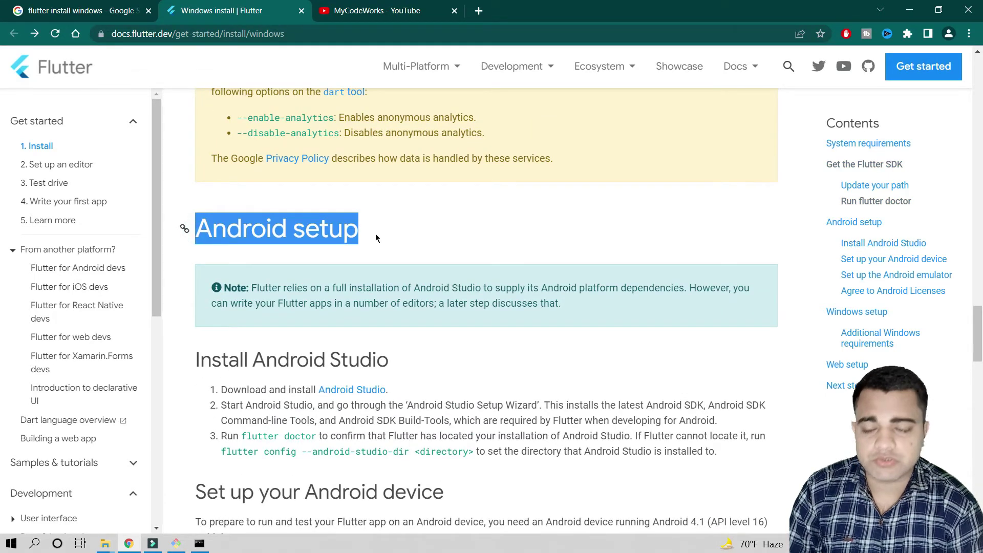
{"action": "left_click", "coordinate": [447, 256]}
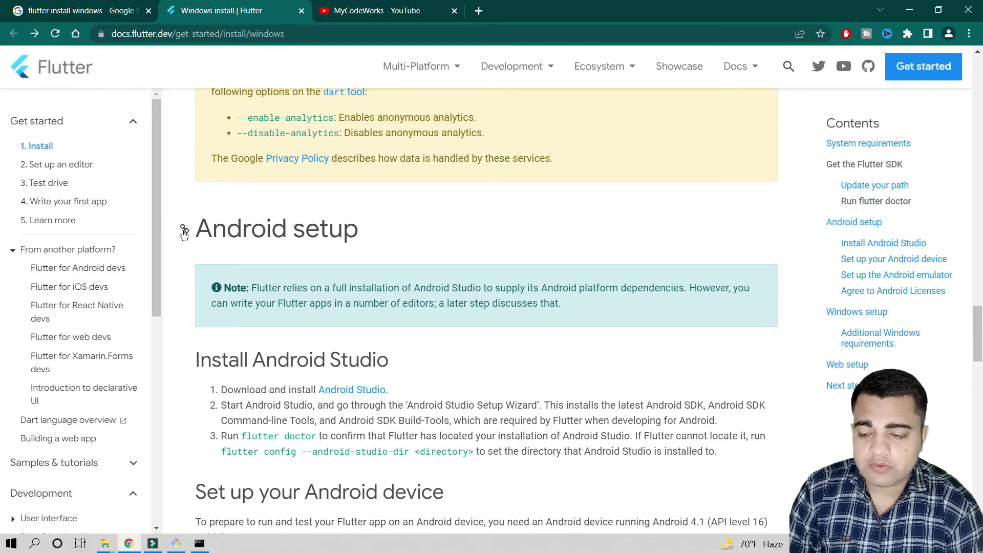
{"action": "left_click_drag", "start_coordinate": [196, 228], "coordinate": [351, 232]}
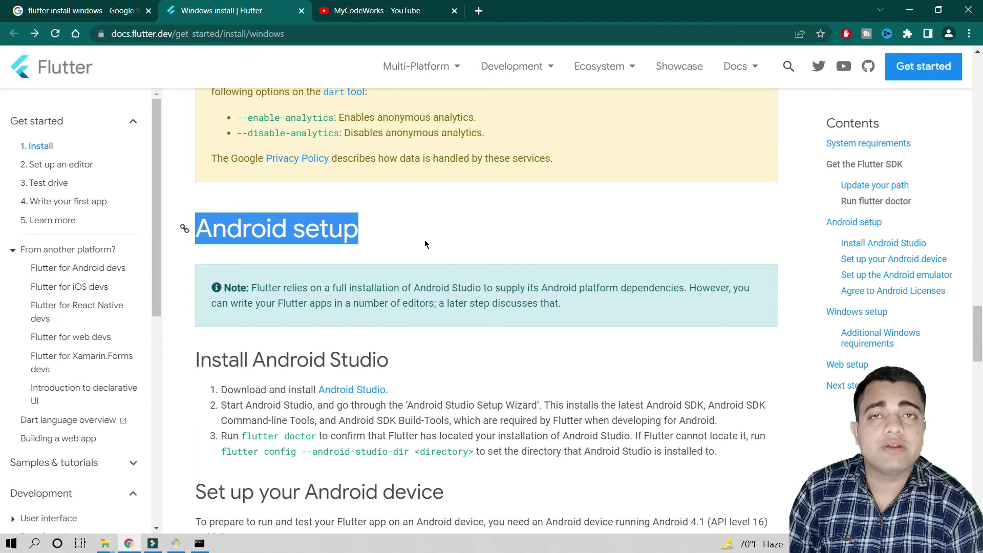
{"action": "left_click", "coordinate": [421, 262]}
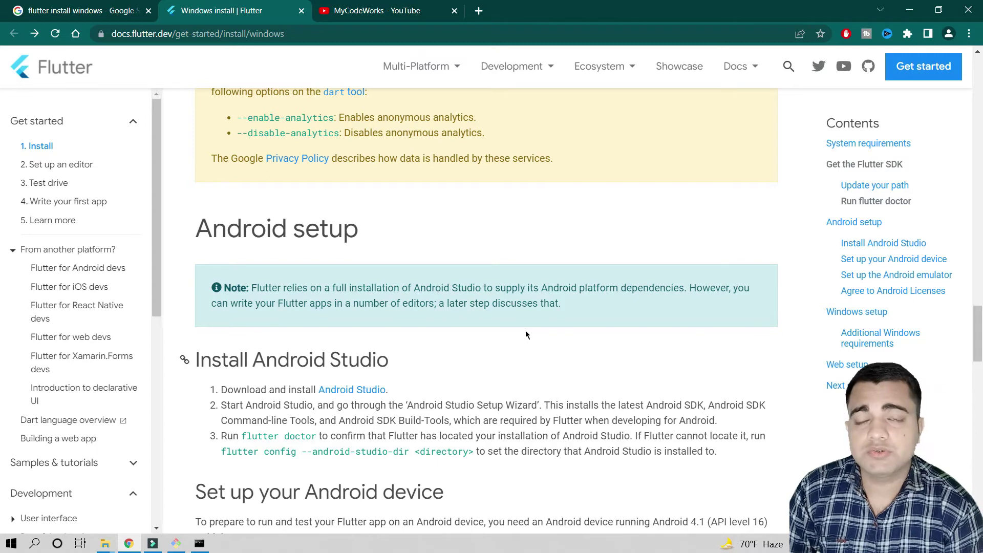
{"action": "scroll", "coordinate": [555, 317], "scroll_direction": "down", "scroll_amount": 3}
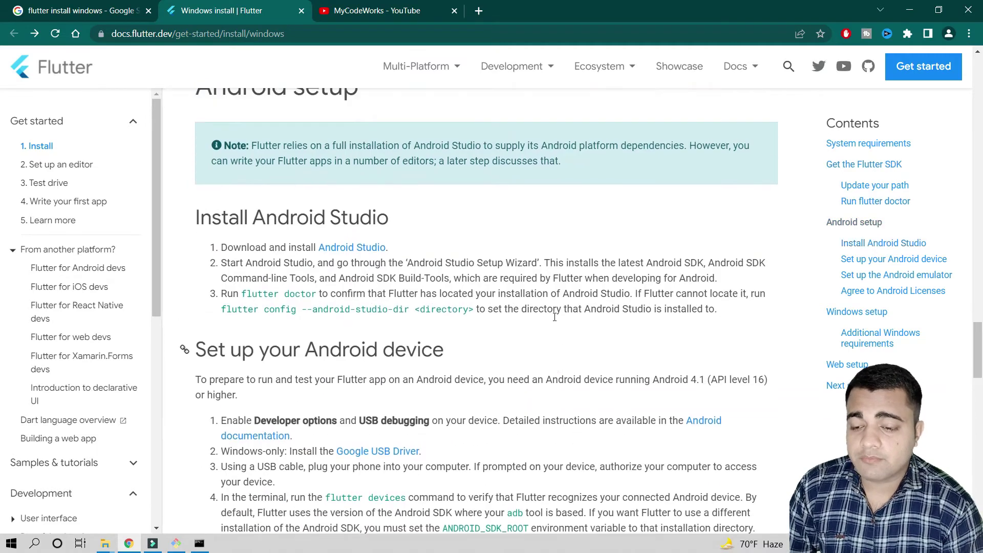
{"action": "scroll", "coordinate": [555, 317], "scroll_direction": "up", "scroll_amount": 1}
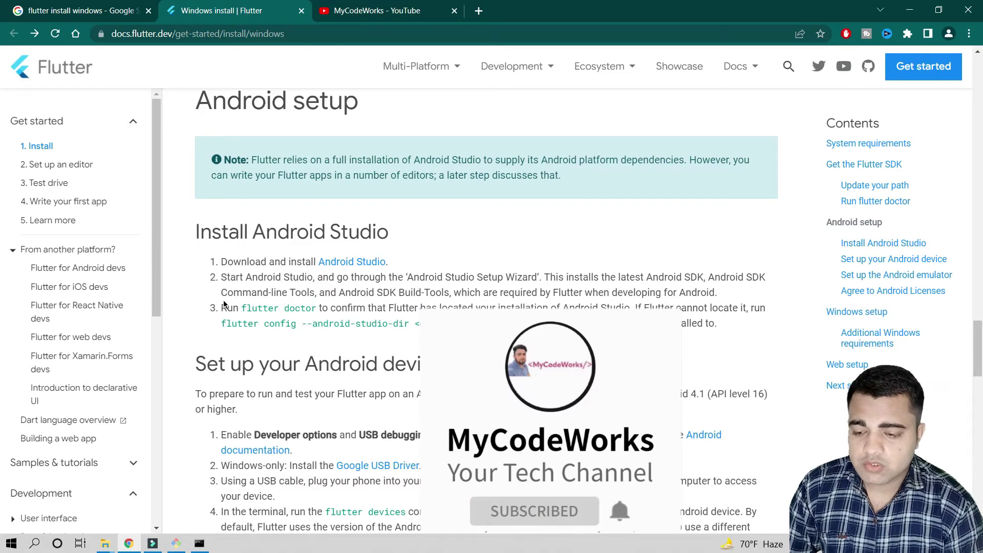
{"action": "scroll", "coordinate": [223, 252], "scroll_direction": "up", "scroll_amount": 6}
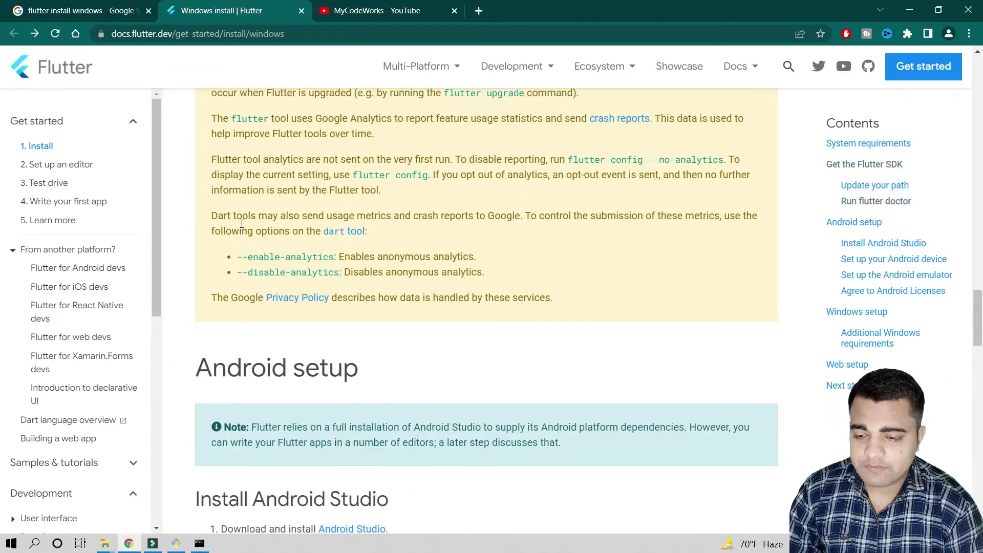
Step: Switch back to the Command Prompt and examine the doctor summary, including the Flutter, cmdline-tools and Android license entries
{"action": "left_click", "coordinate": [201, 543]}
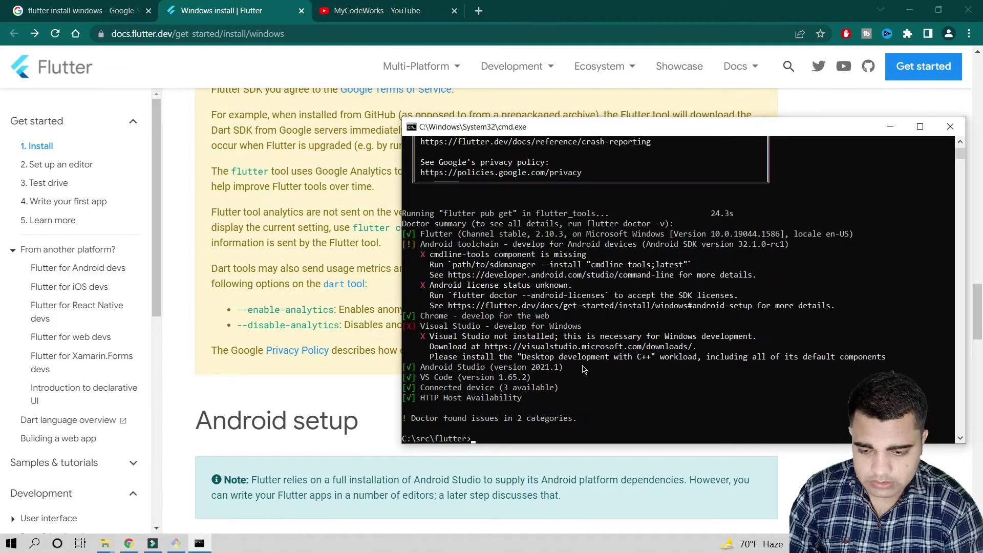
{"action": "scroll", "coordinate": [583, 366], "scroll_direction": "down", "scroll_amount": 4}
{"action": "scroll", "coordinate": [567, 313], "scroll_direction": "up", "scroll_amount": 4}
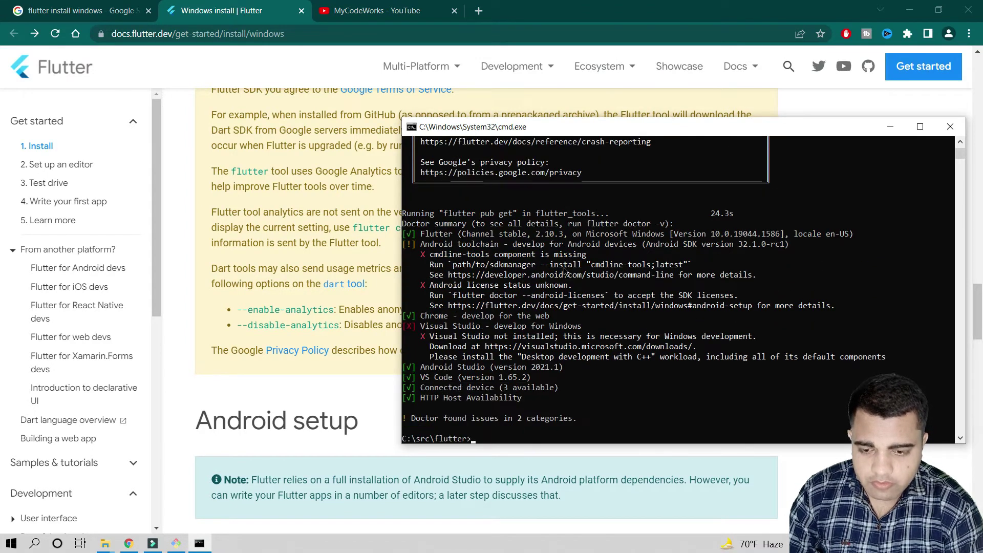
{"action": "left_click_drag", "start_coordinate": [448, 236], "coordinate": [835, 236]}
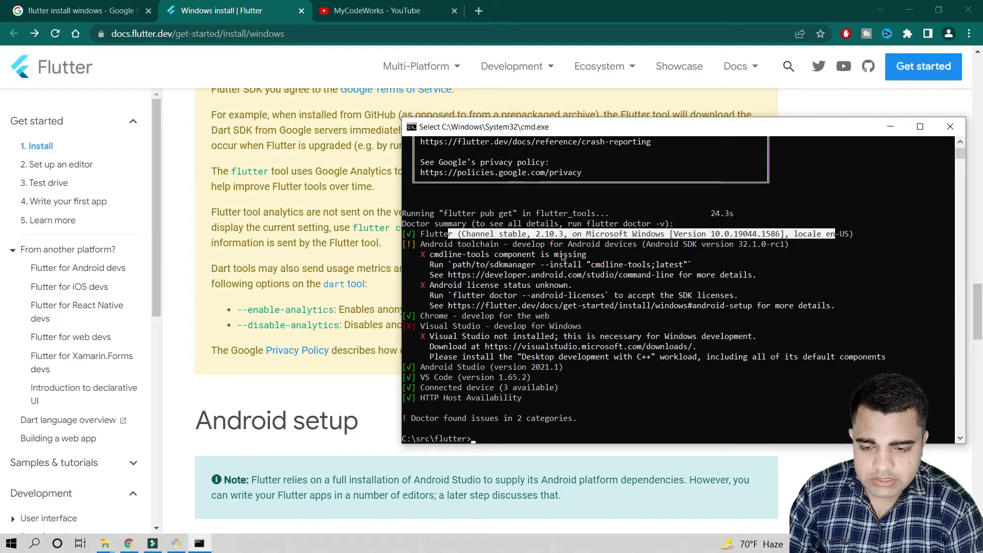
{"action": "left_click_drag", "start_coordinate": [513, 254], "coordinate": [719, 268]}
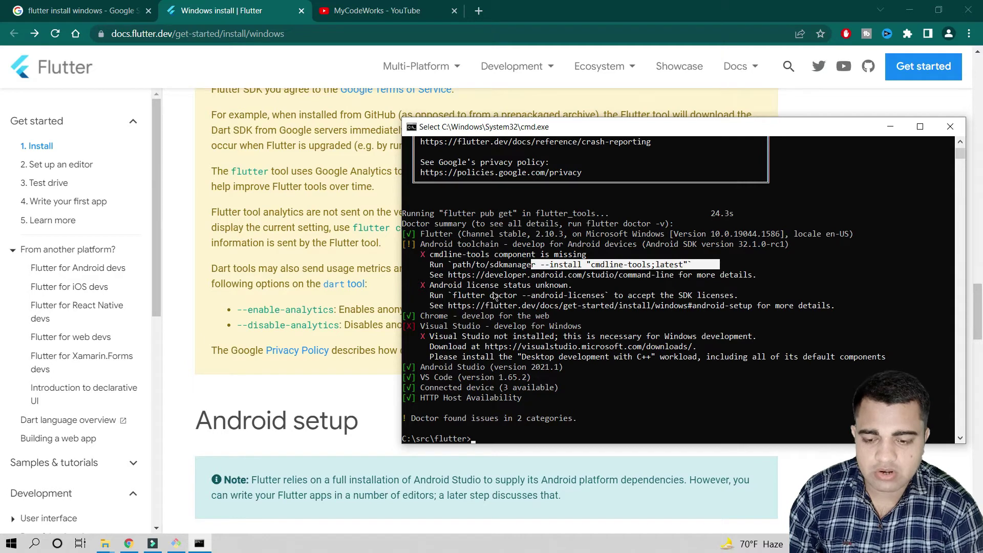
{"action": "left_click_drag", "start_coordinate": [431, 285], "coordinate": [564, 288]}
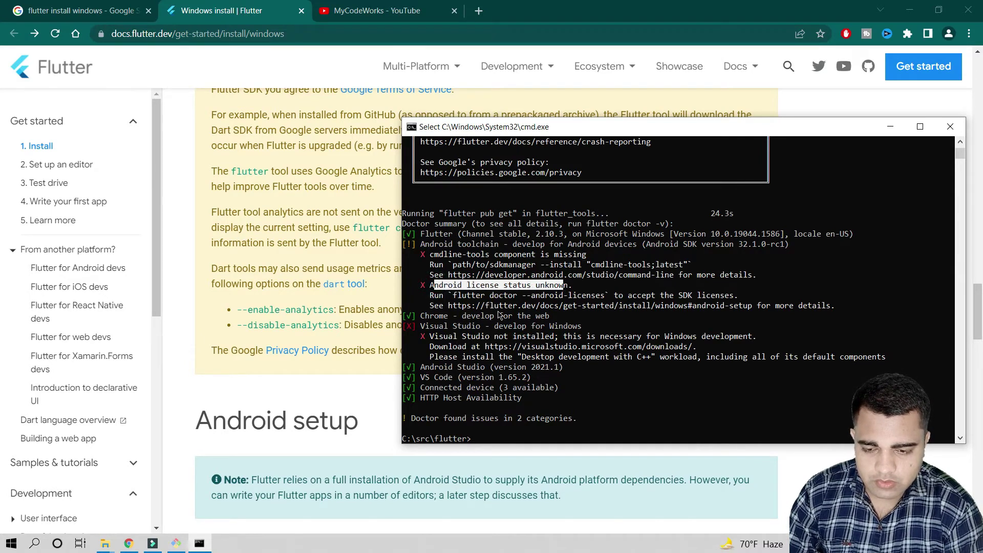
{"action": "scroll", "coordinate": [499, 314], "scroll_direction": "down", "scroll_amount": 2}
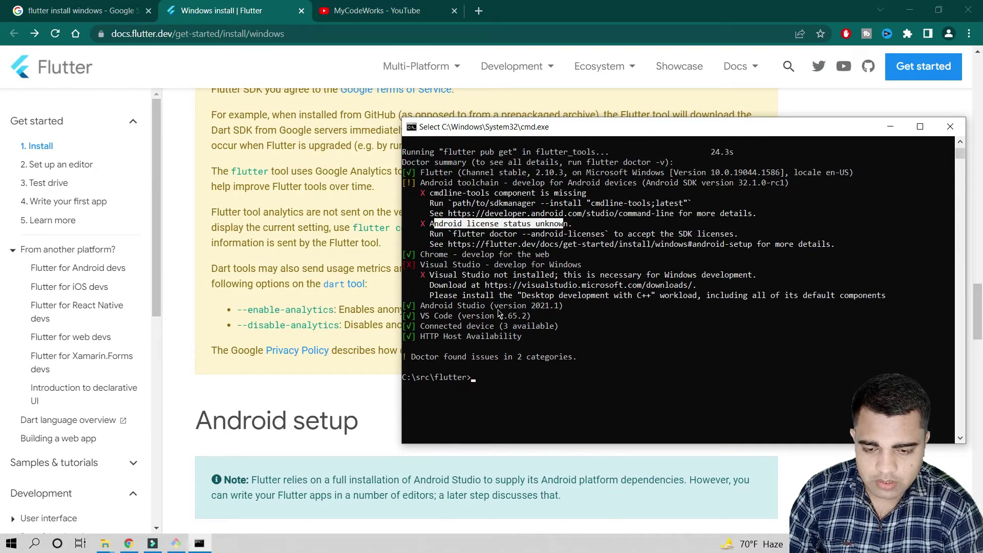
Step: Run "flutter doctor --android-licenses" at the C:\src\flutter prompt
{"action": "left_click", "coordinate": [529, 379]}
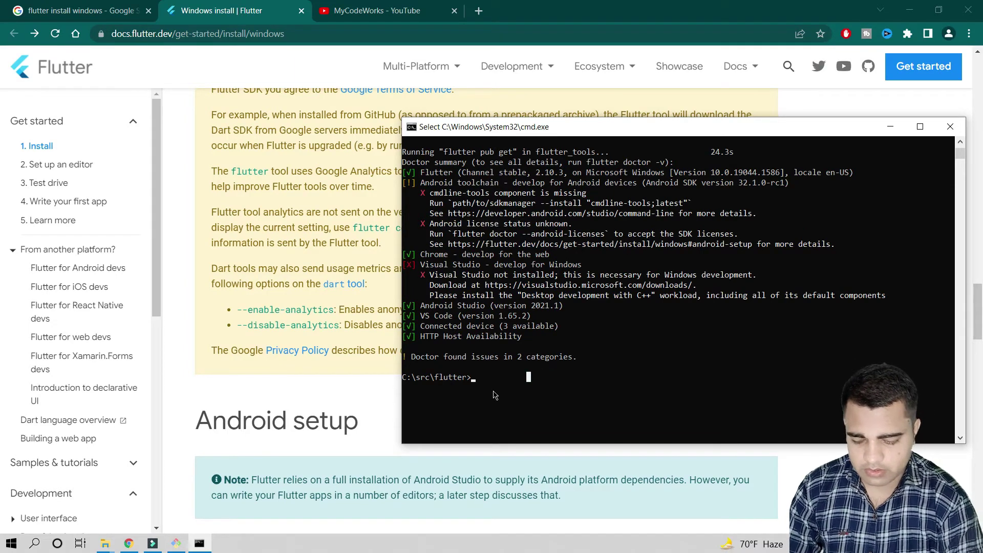
{"action": "type", "text": "flutter doctor"}
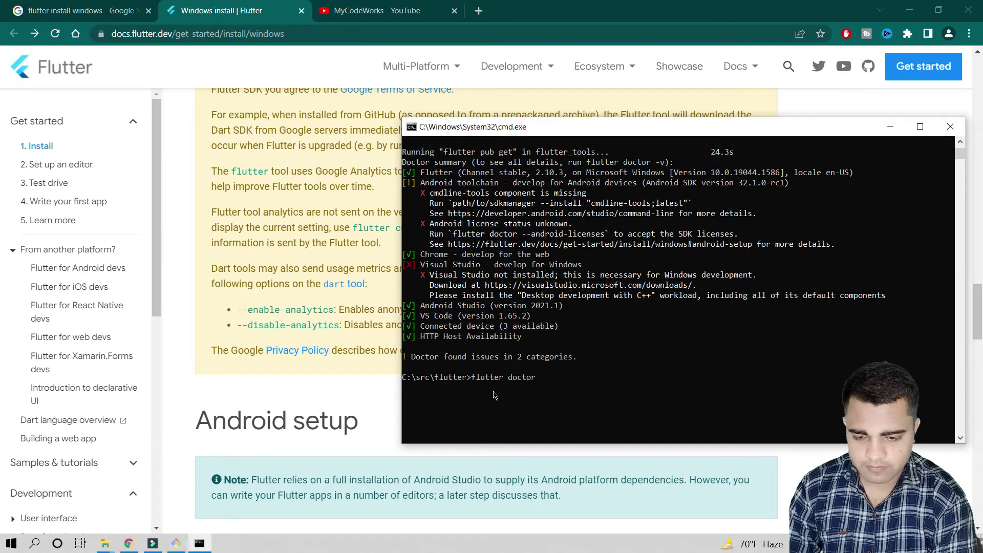
{"action": "type", "text": " --android-license"}
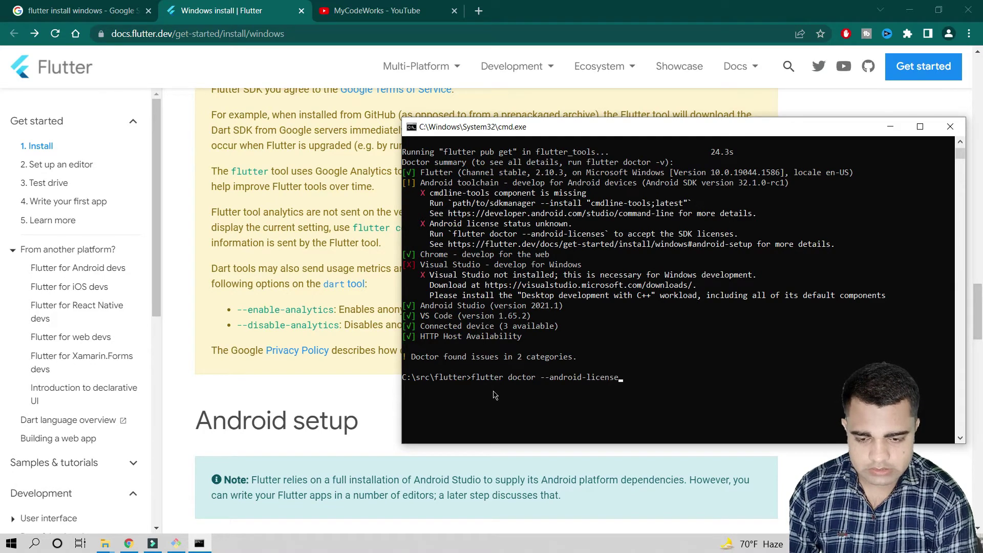
{"action": "type", "text": "s"}
{"action": "key", "text": "Return"}
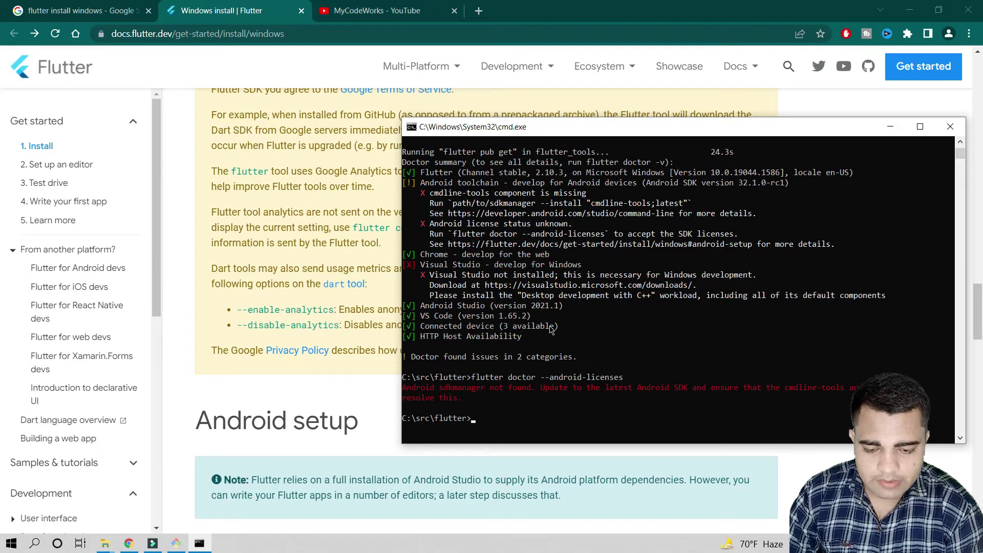
{"action": "left_click", "coordinate": [35, 543]}
{"action": "type", "text": "Andrid"}
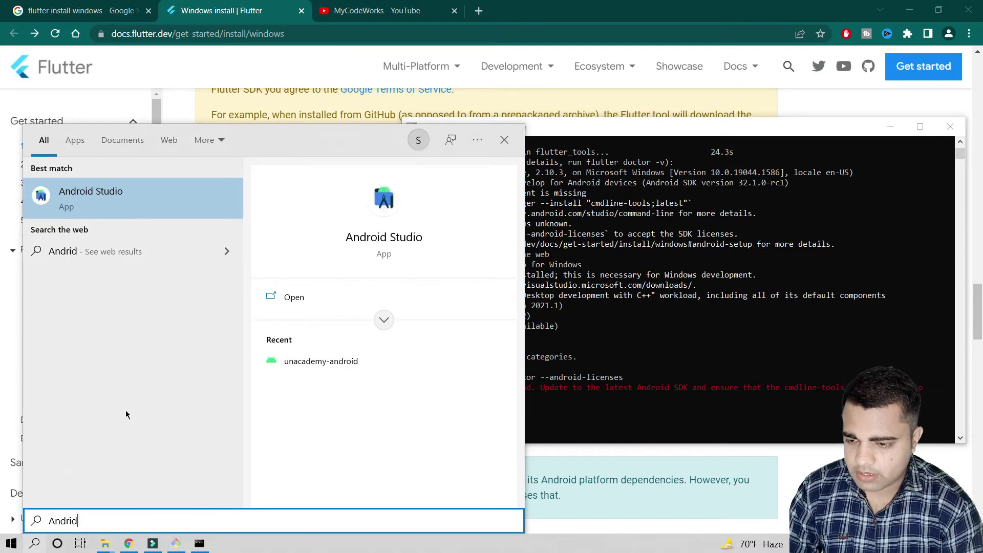
{"action": "left_click", "coordinate": [680, 299]}
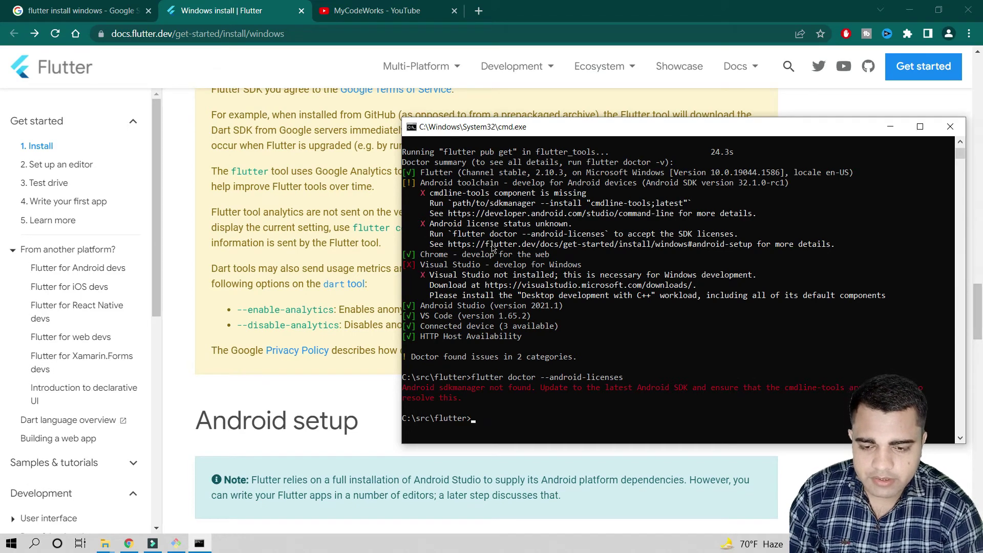
Step: Examine the Android toolchain and license entries in the doctor summary, and read the Install Android Studio steps on the Windows install page
{"action": "left_click_drag", "start_coordinate": [429, 182], "coordinate": [463, 205]}
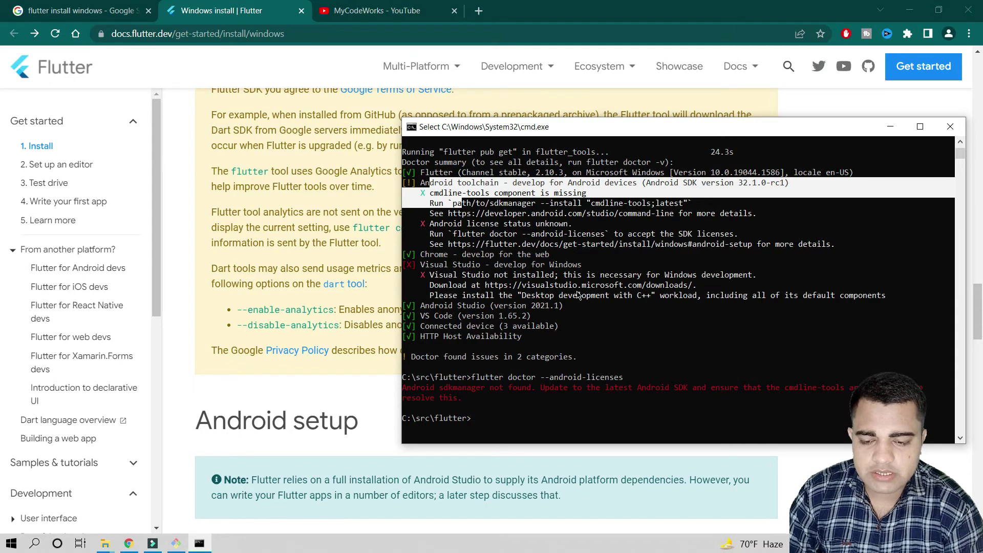
{"action": "left_click", "coordinate": [446, 224]}
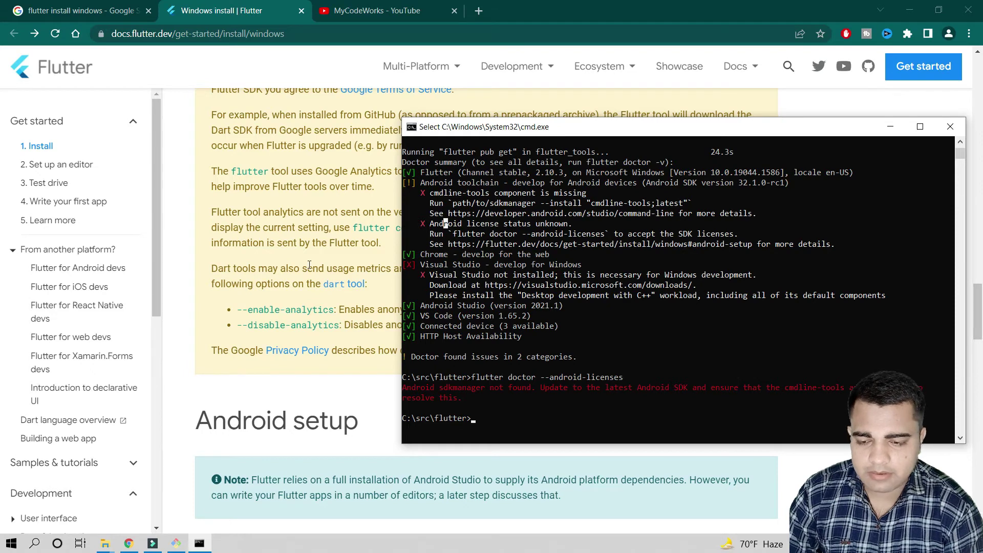
{"action": "scroll", "coordinate": [341, 259], "scroll_direction": "down", "scroll_amount": 1}
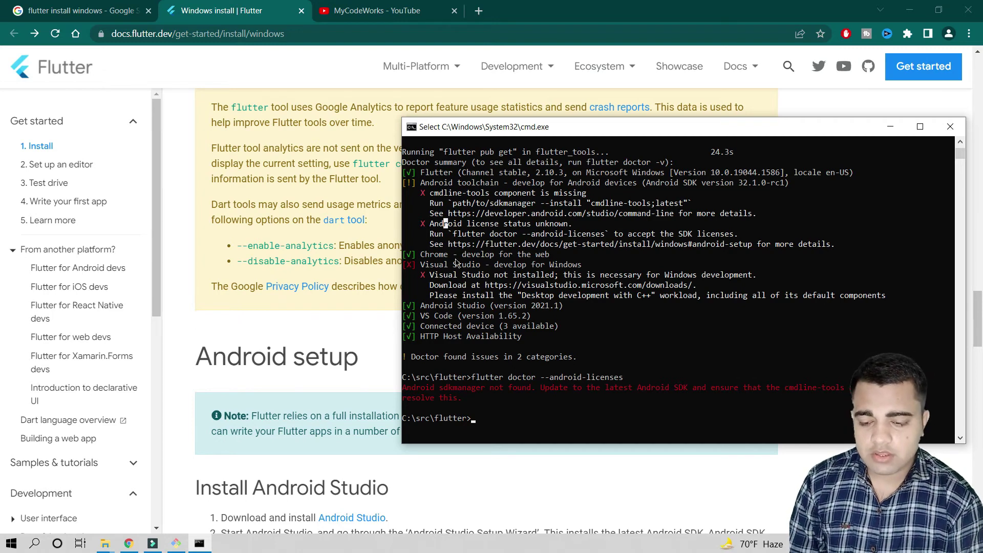
{"action": "scroll", "coordinate": [277, 355], "scroll_direction": "down", "scroll_amount": 3}
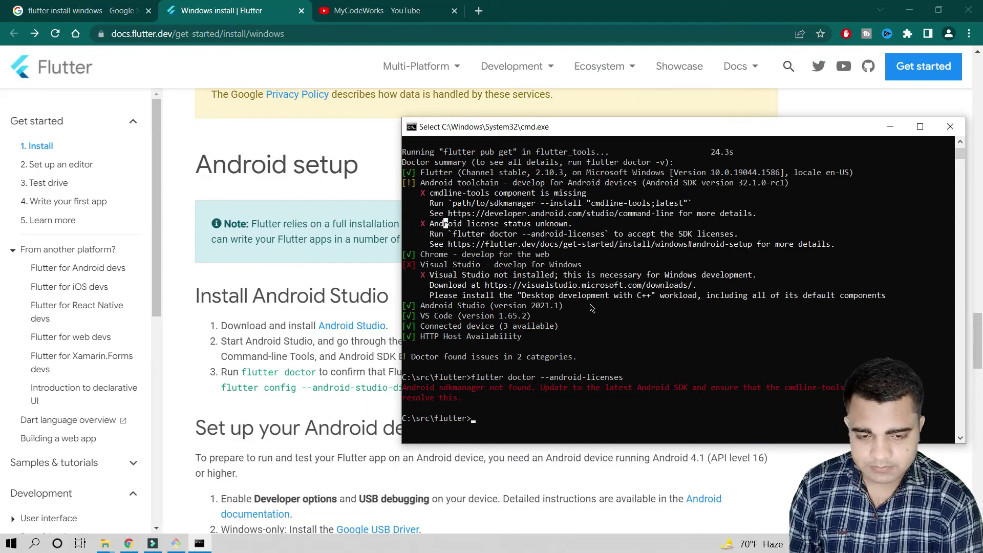
{"action": "left_click", "coordinate": [950, 126]}
{"action": "scroll", "coordinate": [304, 202], "scroll_direction": "down", "scroll_amount": 2}
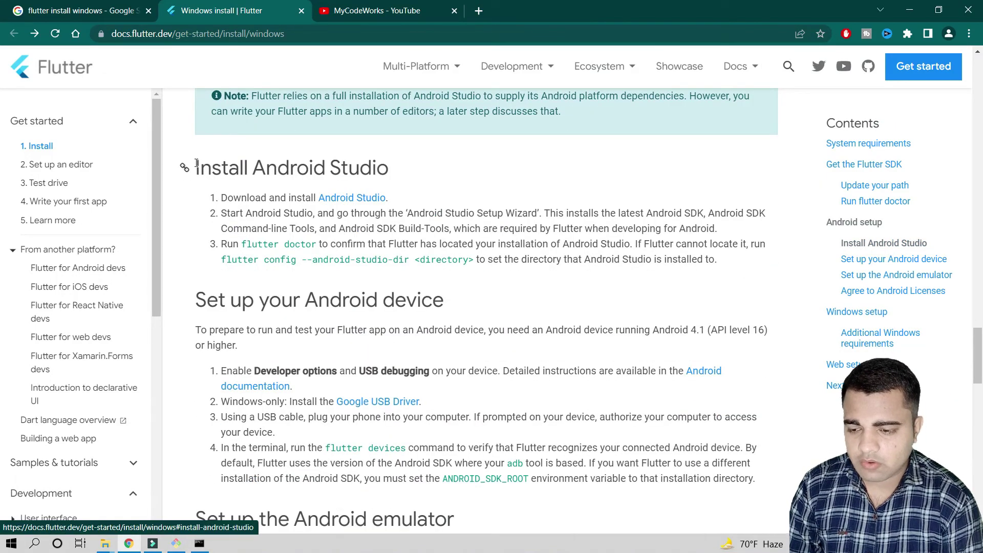
{"action": "left_click_drag", "start_coordinate": [191, 165], "coordinate": [428, 192]}
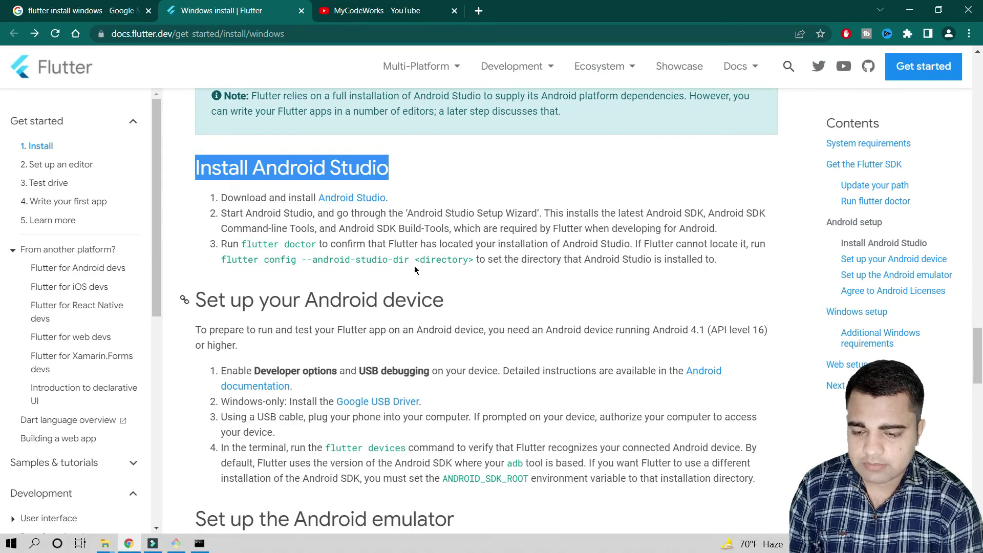
{"action": "left_click_drag", "start_coordinate": [717, 259], "coordinate": [385, 259]}
{"action": "left_click", "coordinate": [527, 260]}
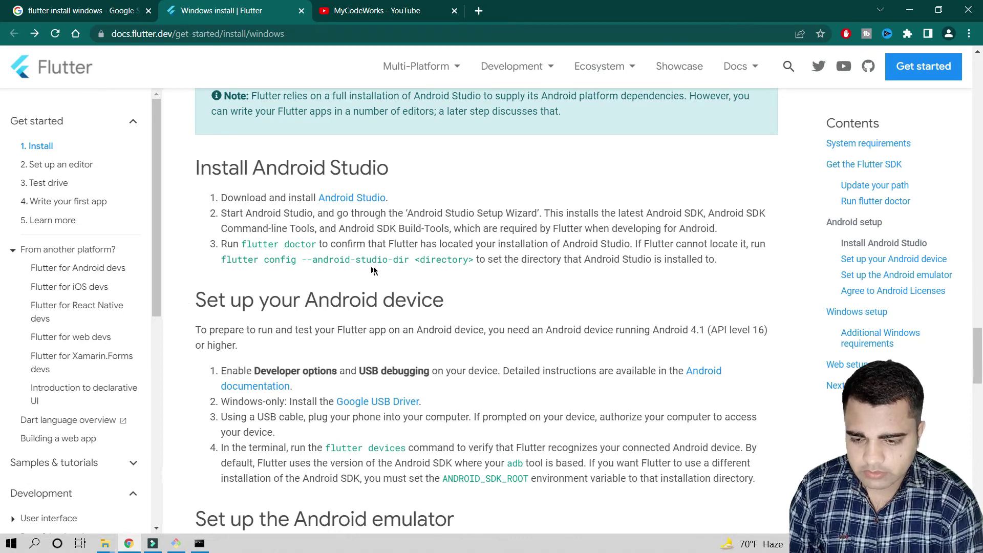
Step: Switch to the Command Prompt, check the Android Studio entry in the doctor summary, and return to the install page in the browser
{"action": "left_click", "coordinate": [204, 540]}
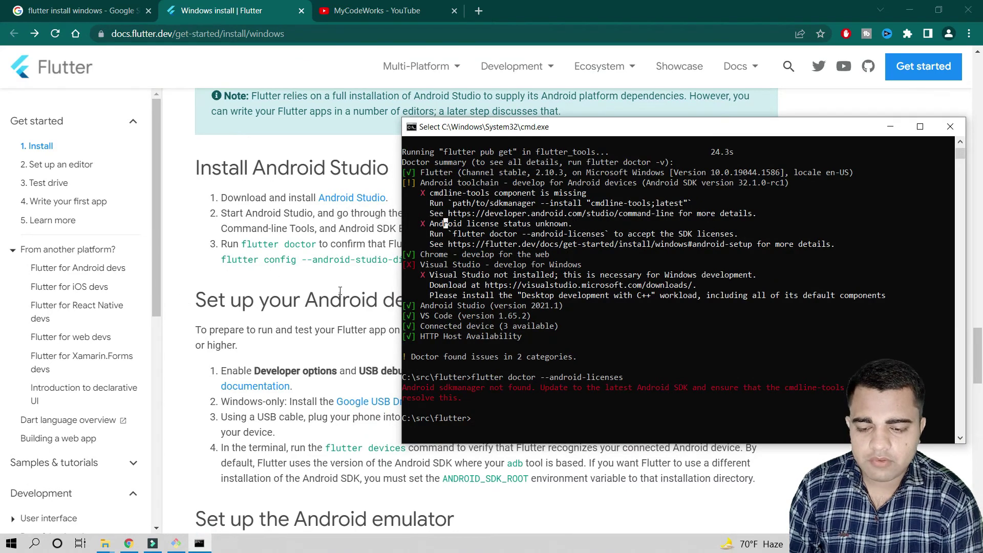
{"action": "left_click_drag", "start_coordinate": [429, 306], "coordinate": [604, 307]}
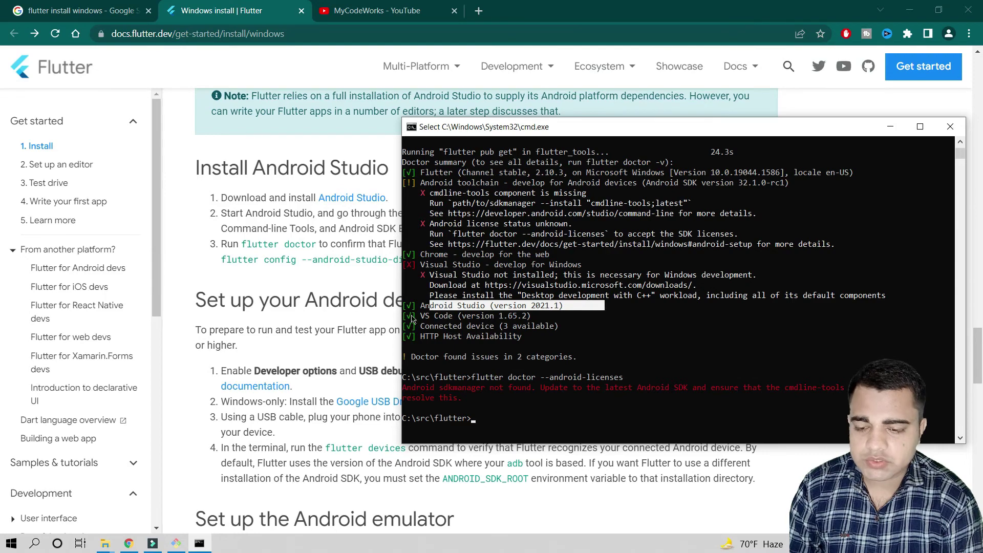
{"action": "left_click", "coordinate": [302, 283]}
Step: Read the Android device and Android emulator setup instructions and the Agree to Android Licenses section
{"action": "scroll", "coordinate": [302, 283], "scroll_direction": "down", "scroll_amount": 1}
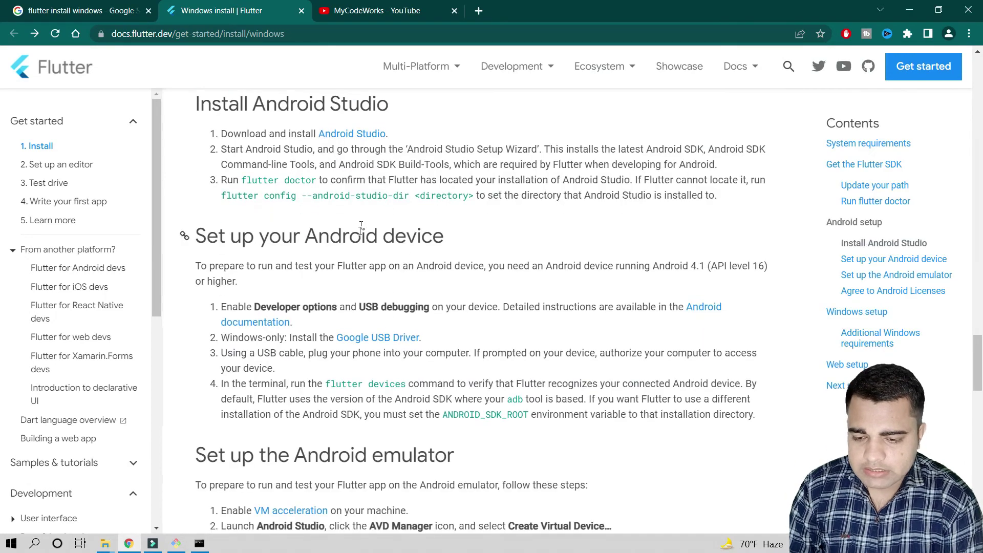
{"action": "scroll", "coordinate": [409, 266], "scroll_direction": "down", "scroll_amount": 5}
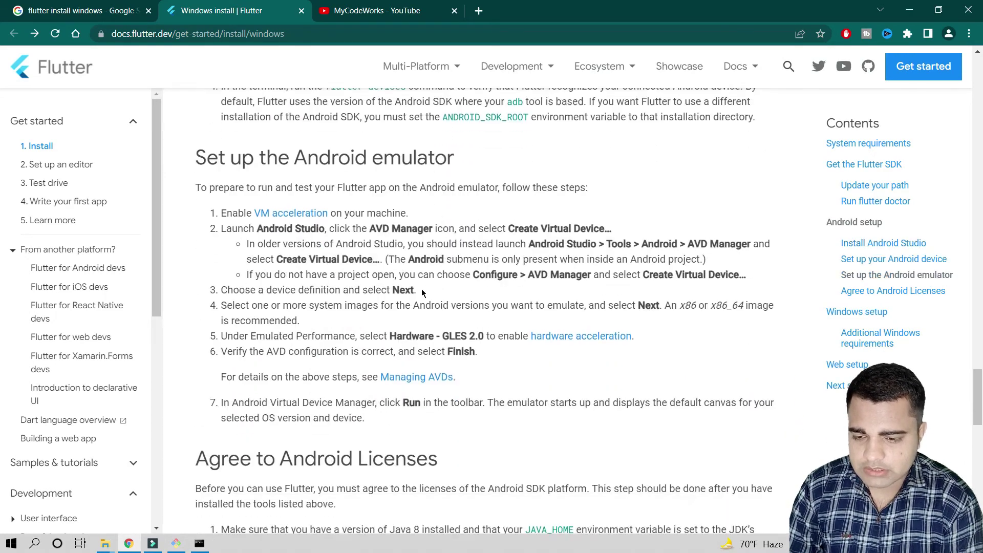
{"action": "scroll", "coordinate": [363, 240], "scroll_direction": "down", "scroll_amount": 3}
{"action": "scroll", "coordinate": [385, 222], "scroll_direction": "up", "scroll_amount": 2}
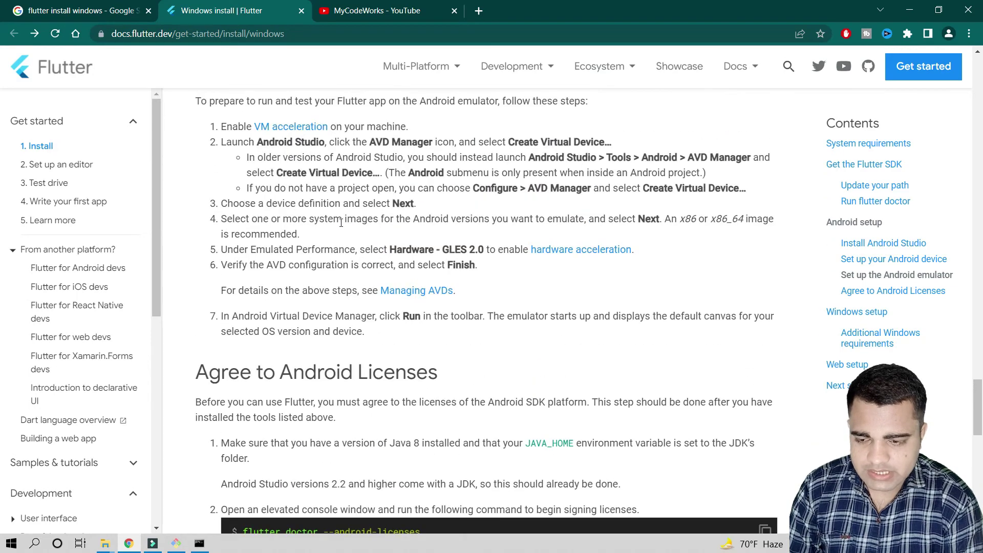
{"action": "scroll", "coordinate": [423, 235], "scroll_direction": "down", "scroll_amount": 4}
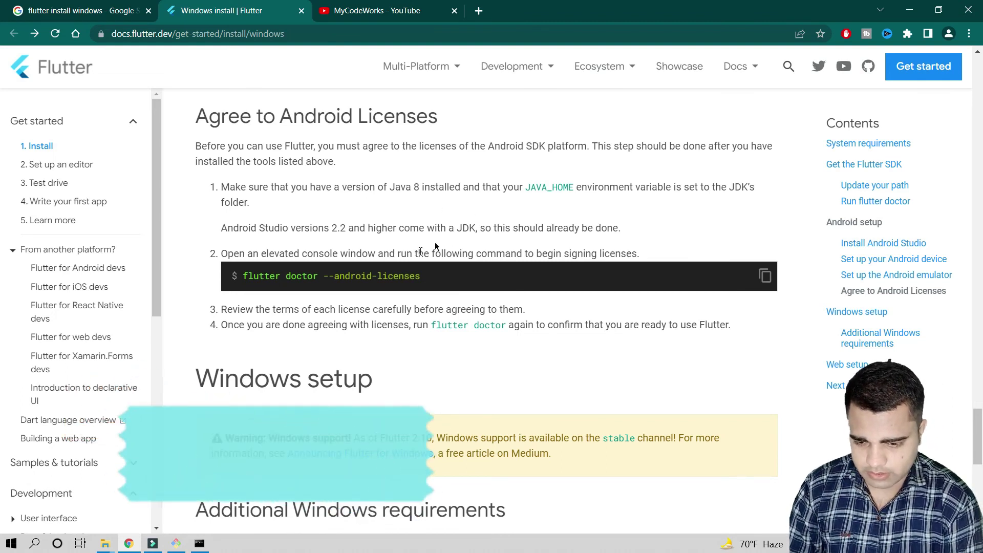
Step: Review the Windows setup, Additional Windows requirements, Web setup and Next step sections, and return to Agree to Android Licenses
{"action": "scroll", "coordinate": [448, 277], "scroll_direction": "down", "scroll_amount": 6}
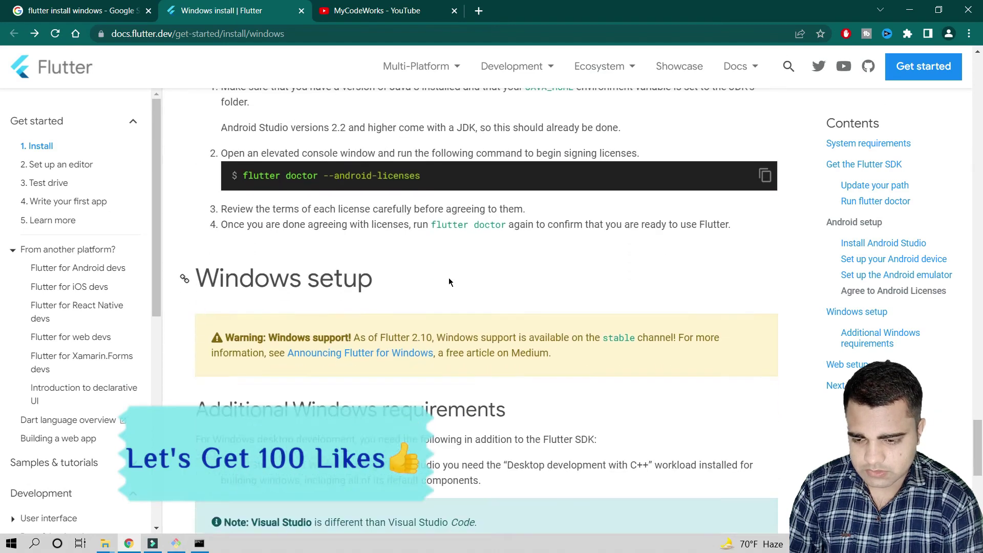
{"action": "scroll", "coordinate": [379, 240], "scroll_direction": "up", "scroll_amount": 3}
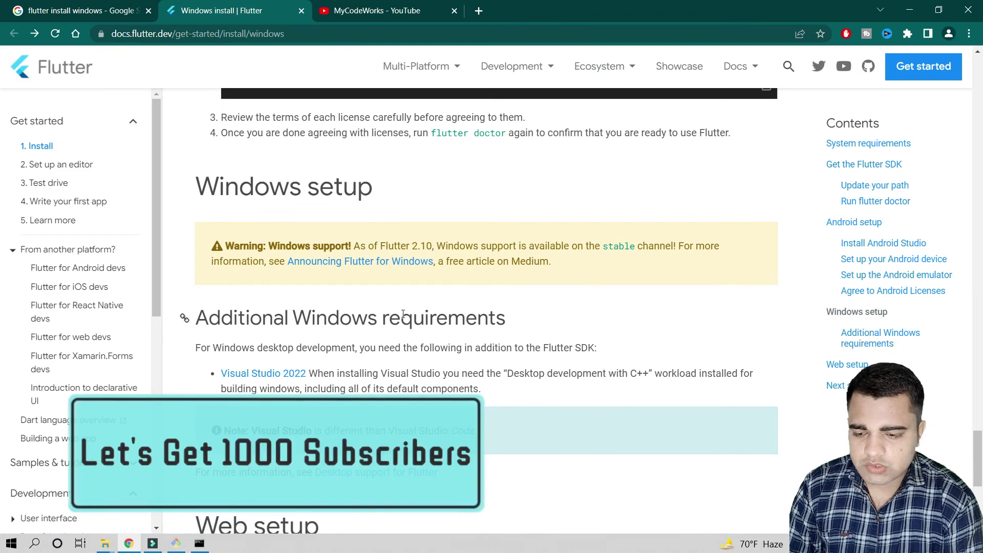
{"action": "scroll", "coordinate": [413, 309], "scroll_direction": "down", "scroll_amount": 5}
{"action": "scroll", "coordinate": [413, 305], "scroll_direction": "up", "scroll_amount": 3}
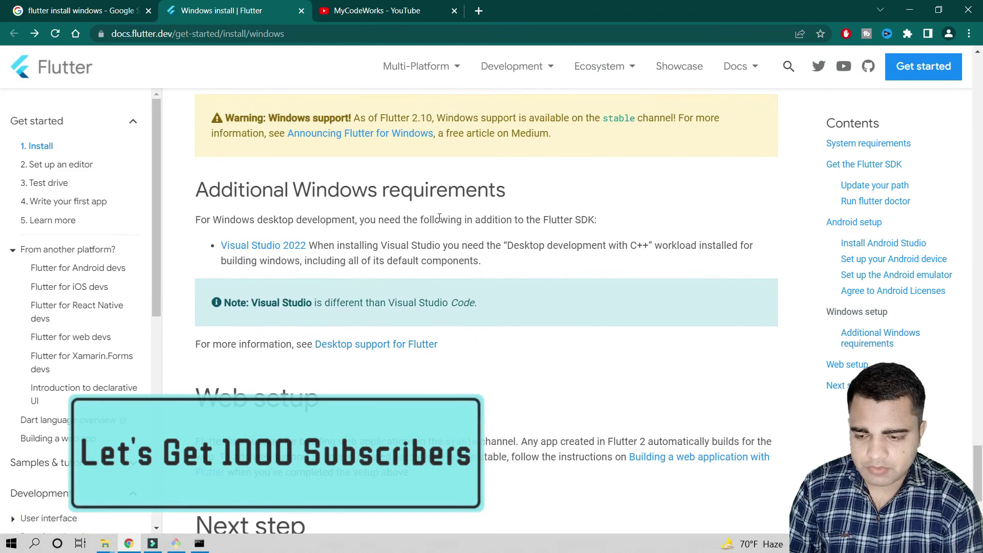
{"action": "scroll", "coordinate": [403, 272], "scroll_direction": "down", "scroll_amount": 3}
{"action": "scroll", "coordinate": [403, 277], "scroll_direction": "up", "scroll_amount": 3}
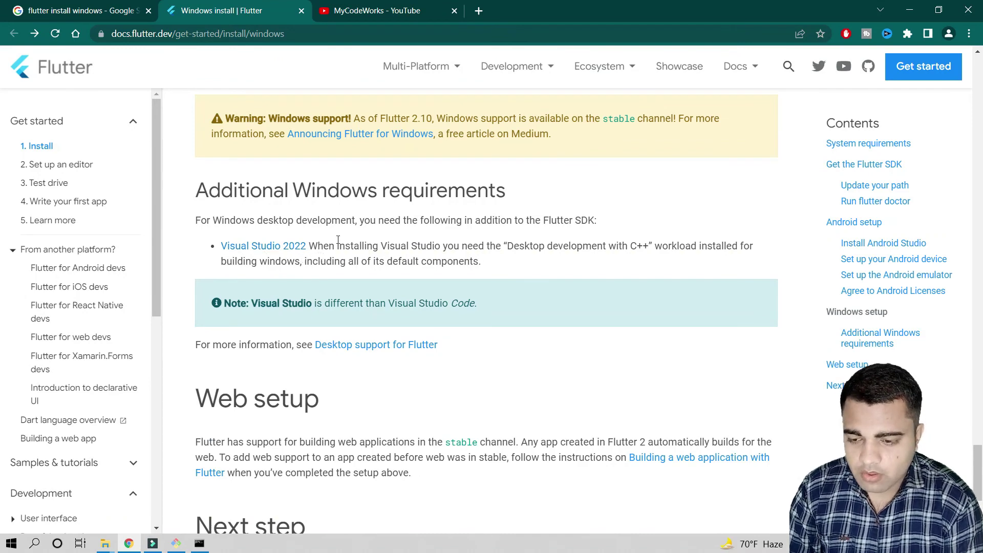
{"action": "scroll", "coordinate": [388, 275], "scroll_direction": "down", "scroll_amount": 3}
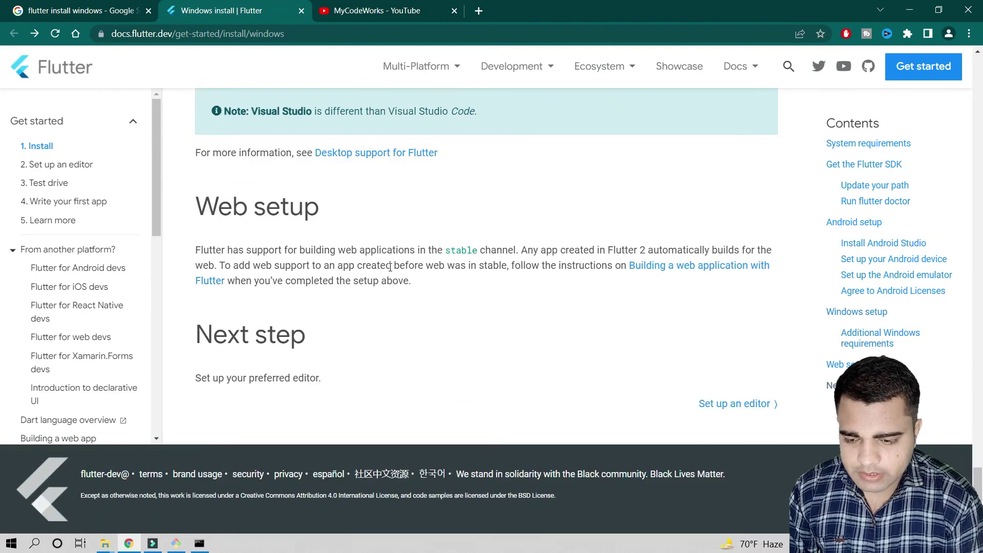
{"action": "scroll", "coordinate": [392, 266], "scroll_direction": "up", "scroll_amount": 8}
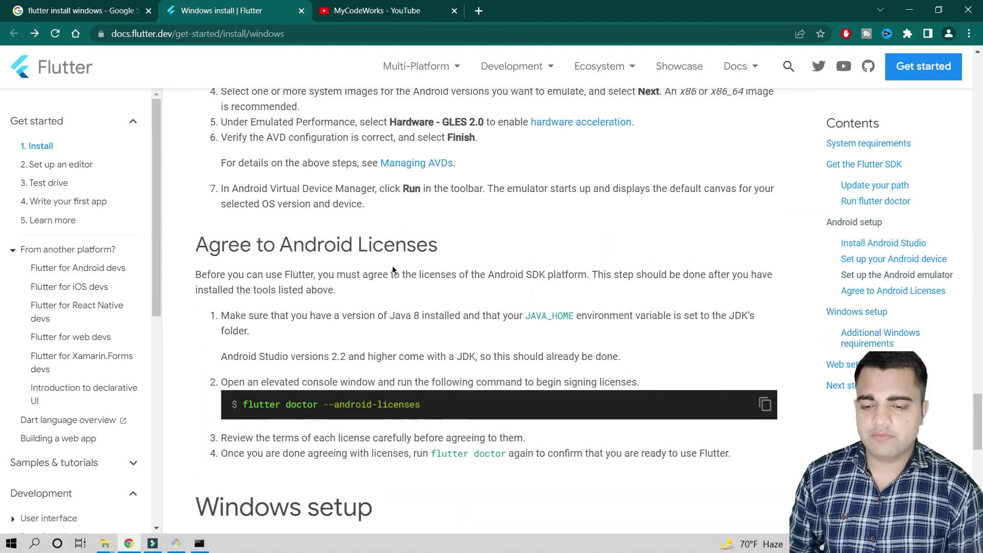